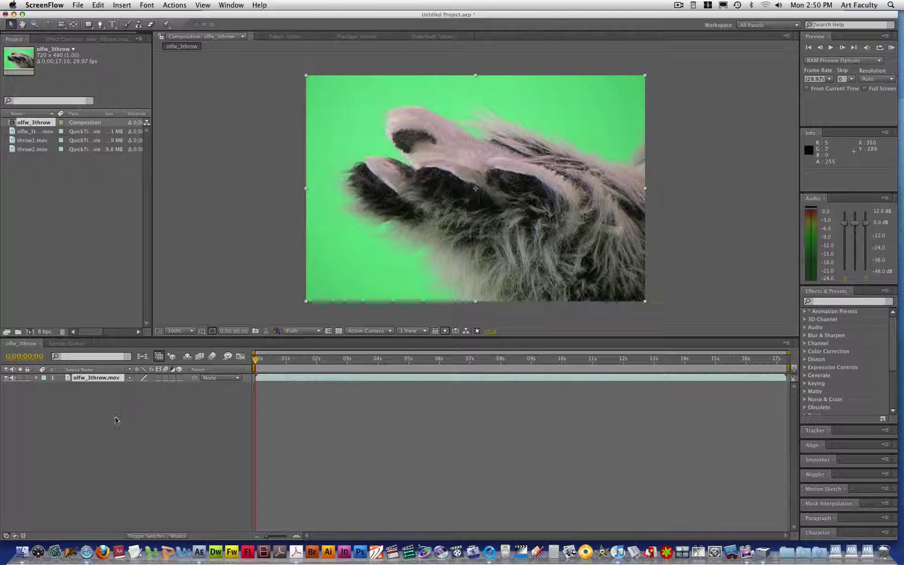
left_click(358, 281)
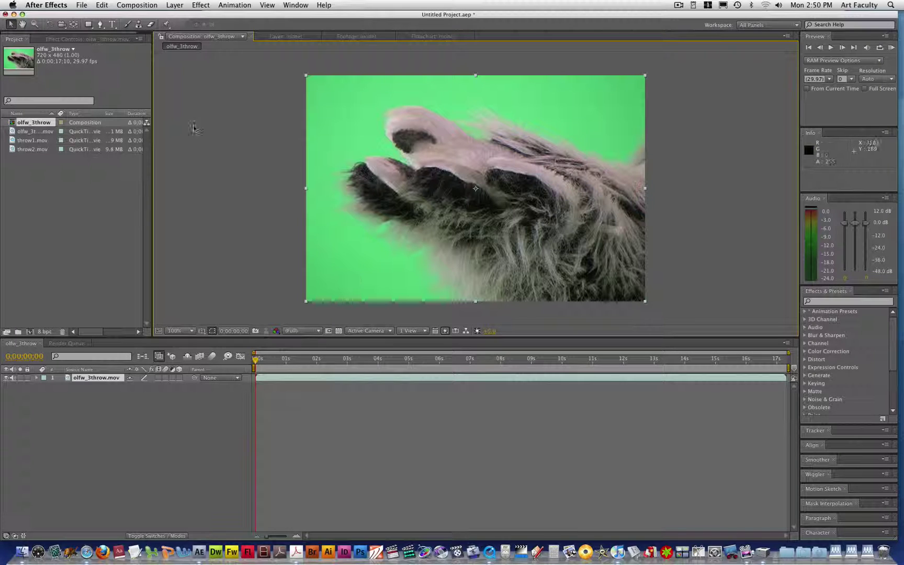
left_click(201, 6)
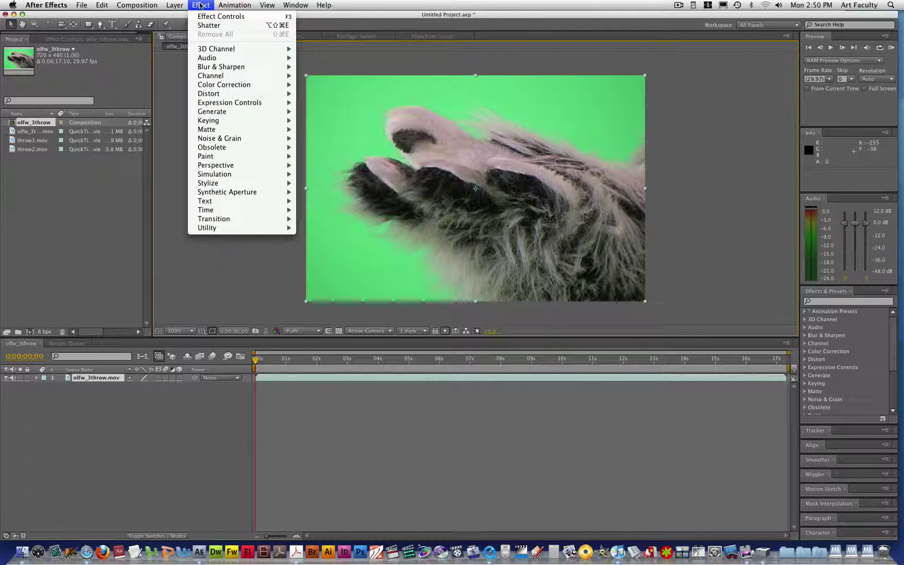
mouse_move(235, 124)
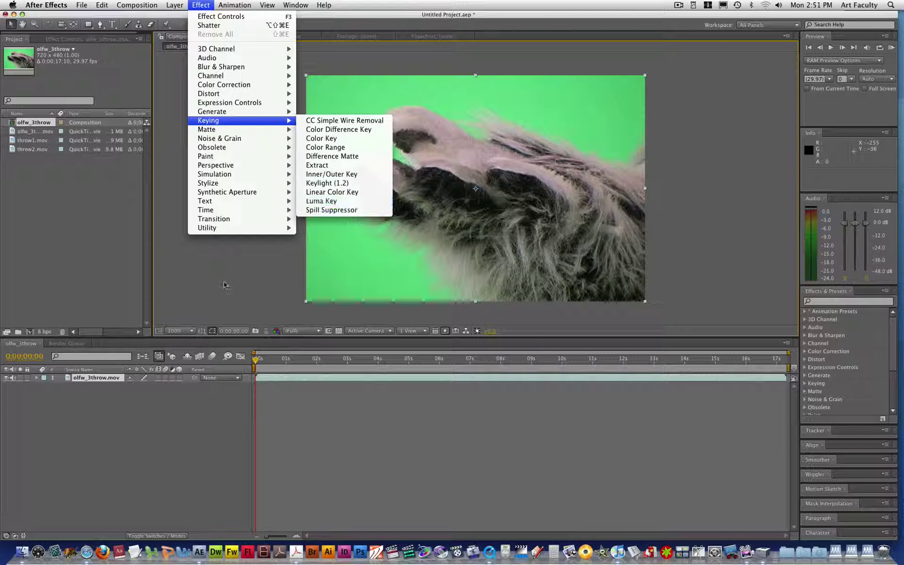
left_click(175, 394)
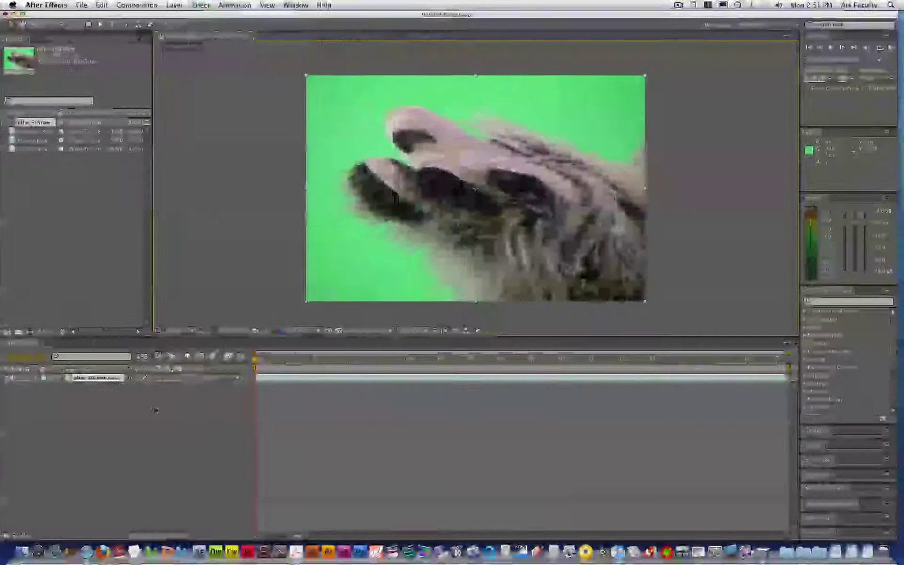
left_click(201, 5)
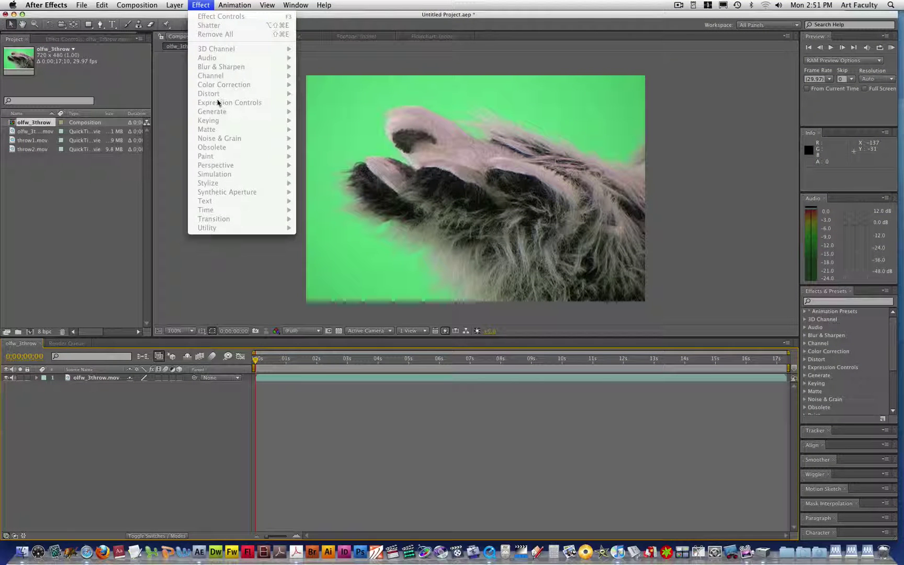
left_click(197, 485)
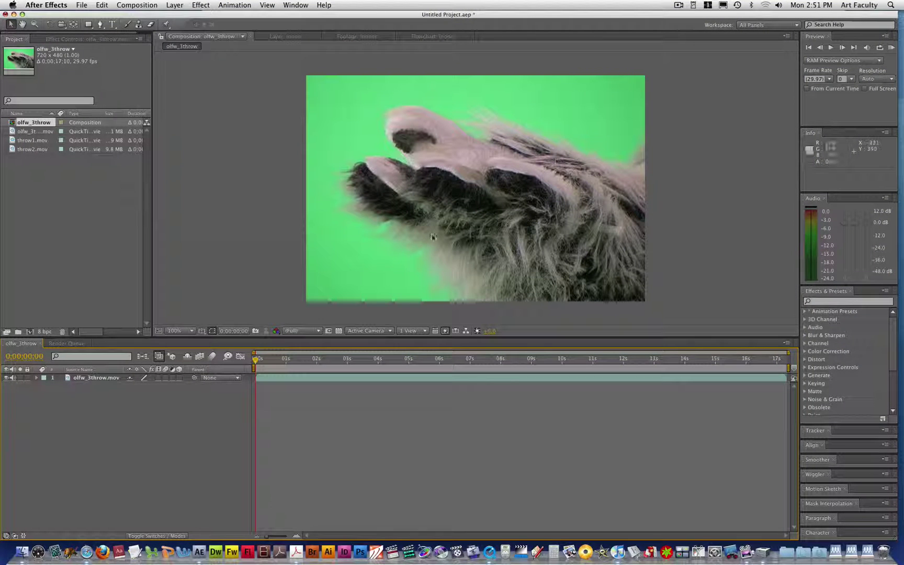
Step: Apply the Keylight (1.2) effect to the olfw_3throw.mov layer and sample the green backdrop as its Screen Colour
left_click(89, 378)
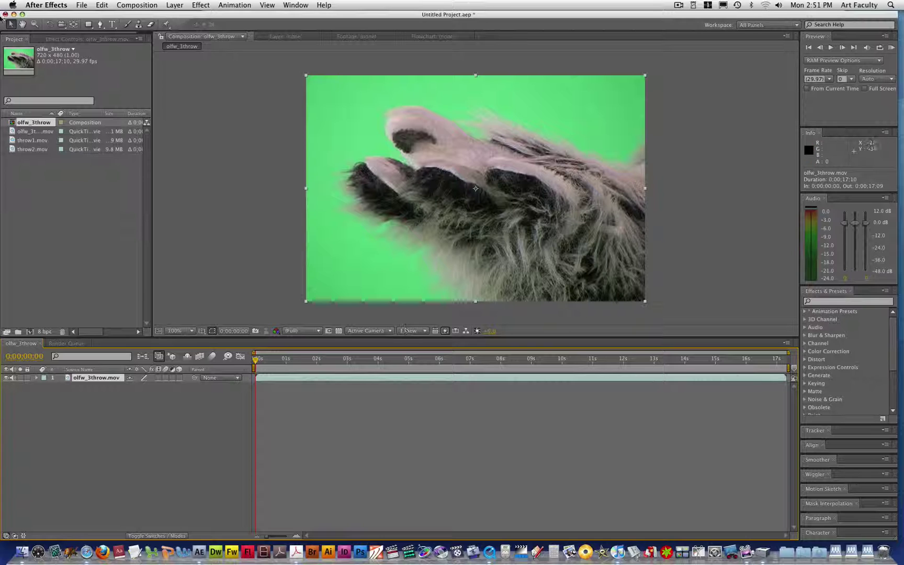
left_click(200, 5)
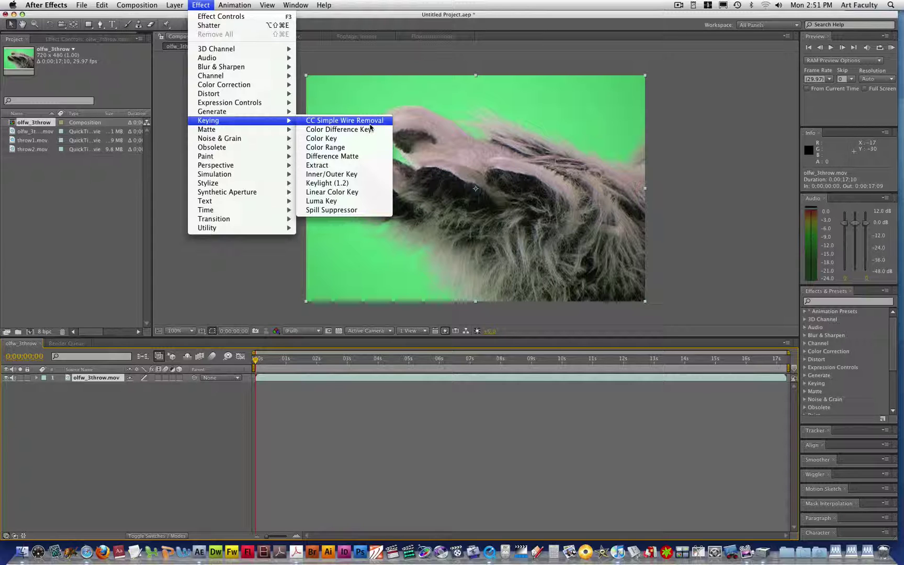
left_click(352, 185)
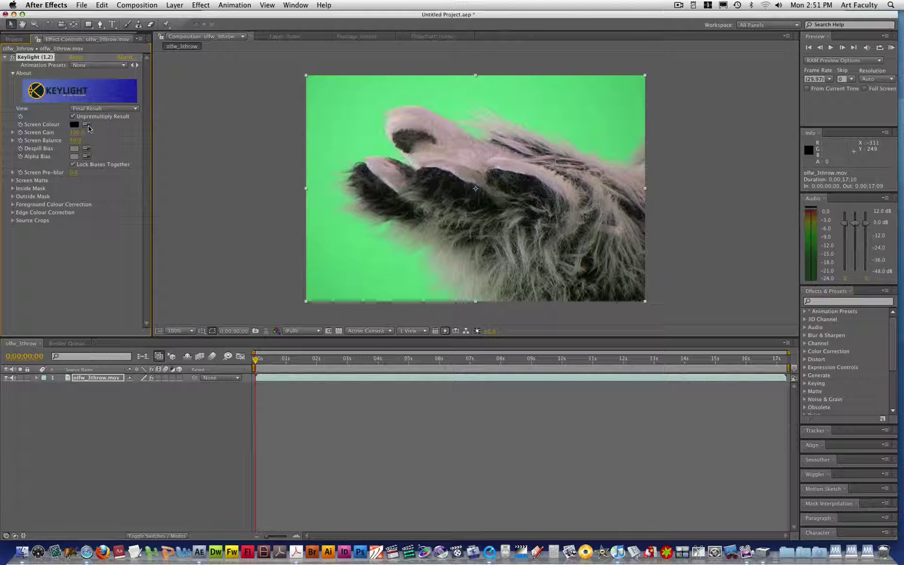
left_click(87, 126)
left_click(351, 101)
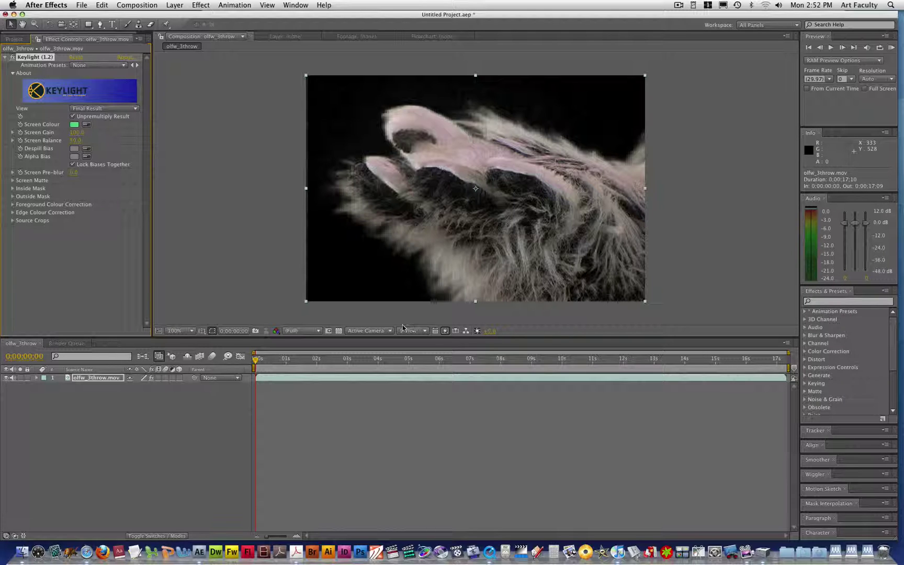
Step: Inspect the keyed paw with the composition's transparency grid switched on and off
left_click(339, 331)
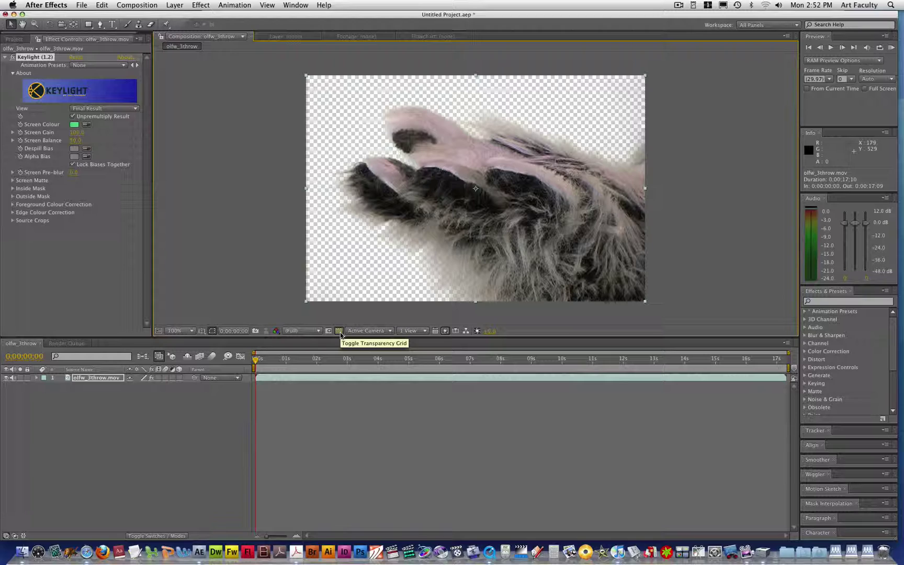
left_click(339, 334)
left_click(340, 335)
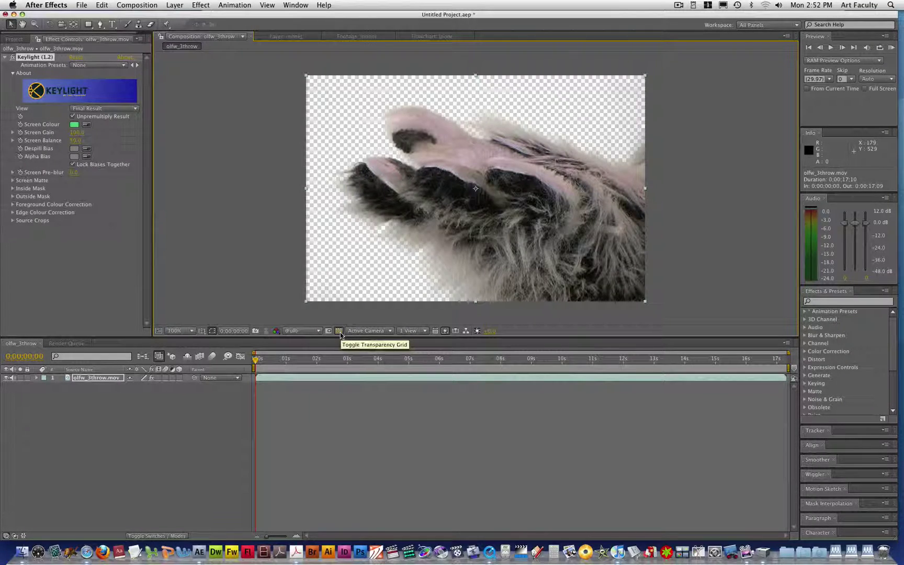
left_click(340, 334)
left_click(340, 334)
left_click(340, 335)
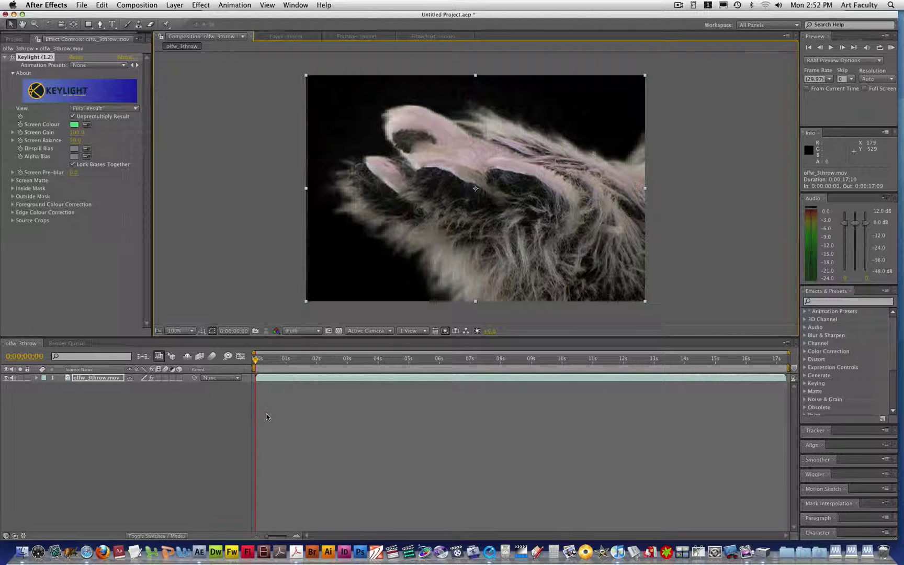
Step: Create a magenta solid layer and place it beneath the olfw_3throw.mov layer
left_click(175, 5)
mouse_move(220, 16)
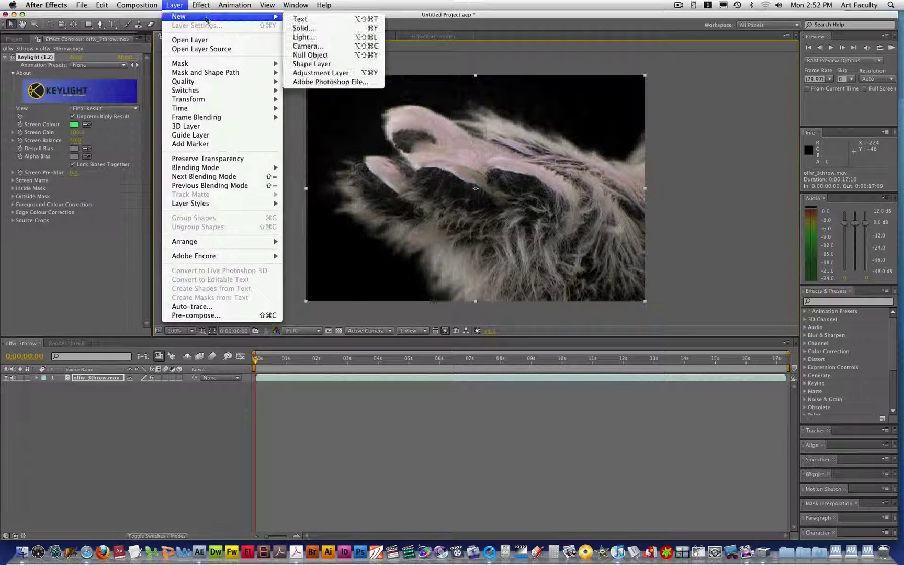
left_click(311, 29)
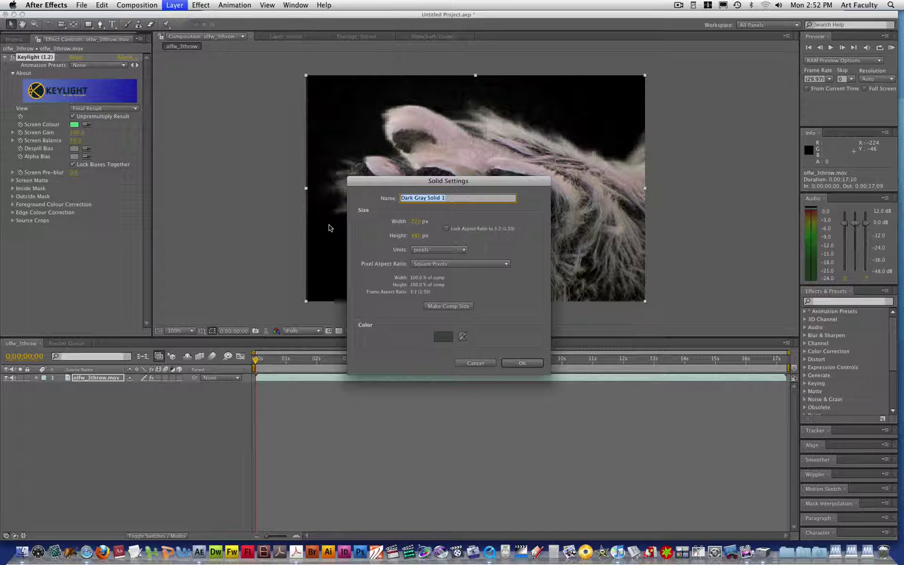
left_click(443, 337)
left_click_drag(403, 238, 410, 204)
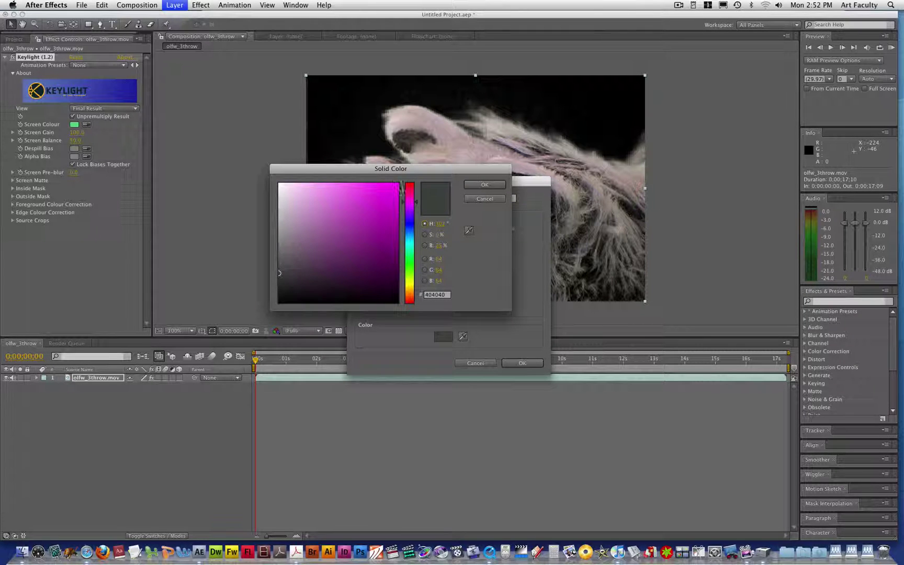
left_click(391, 187)
left_click(495, 185)
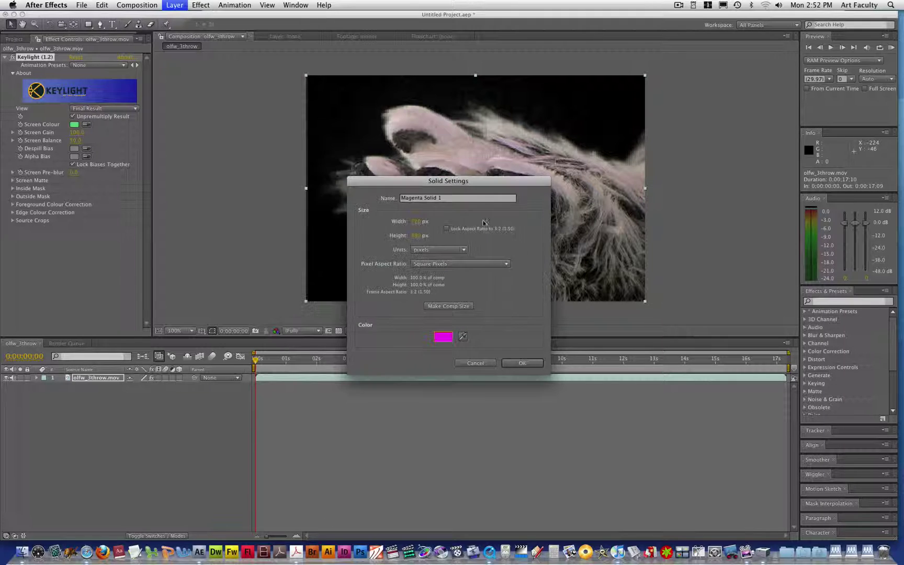
left_click(522, 363)
left_click_drag(95, 378, 95, 390)
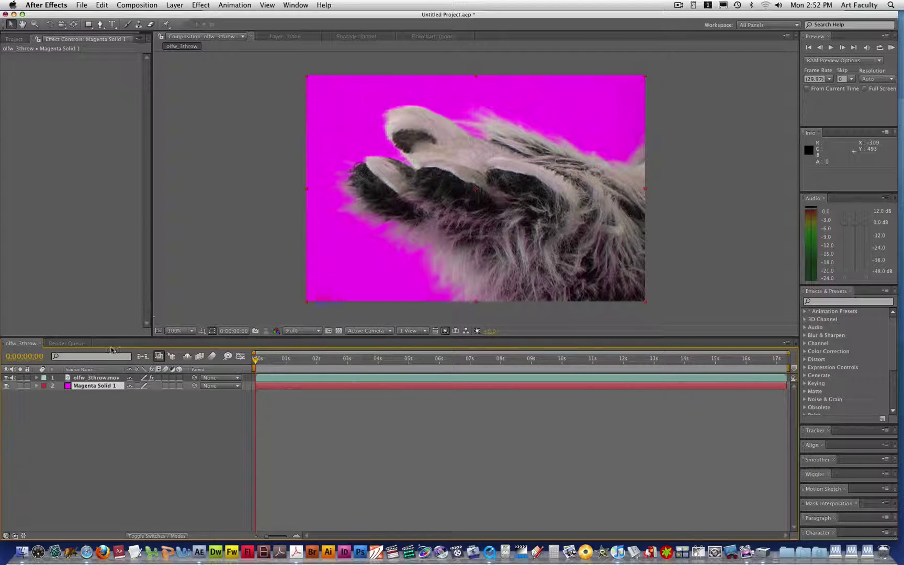
Step: Compare the keyed footage against the transparency grid and against the magenta solid by toggling the solid's visibility
left_click(6, 385)
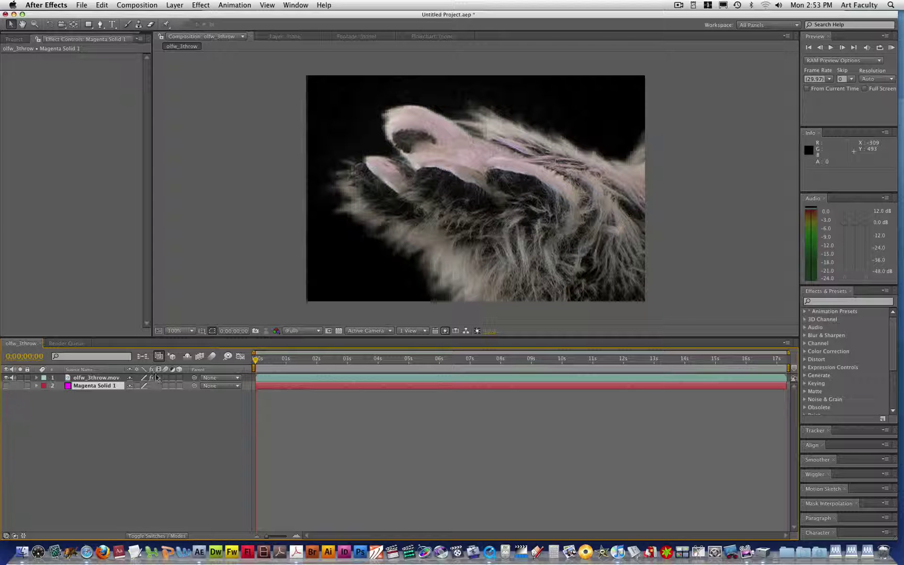
left_click(338, 331)
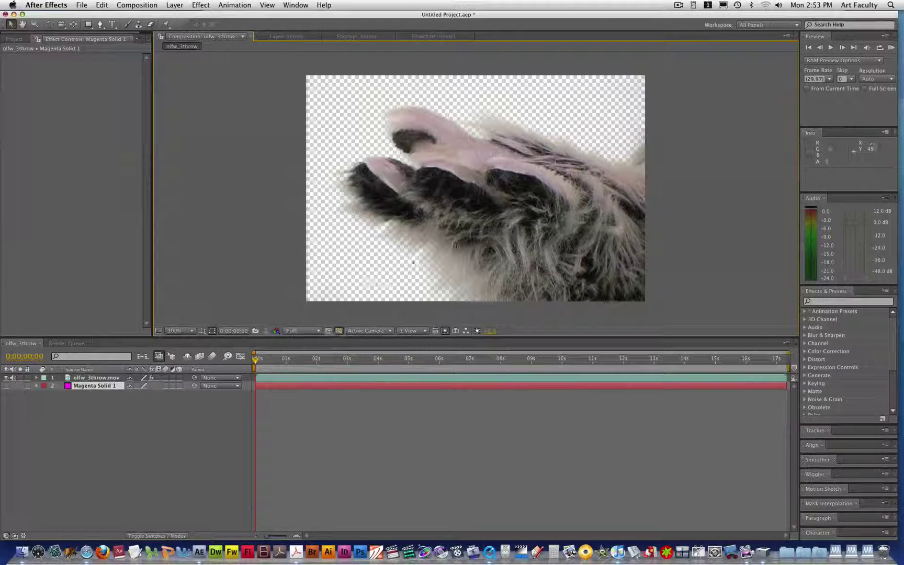
left_click(5, 385)
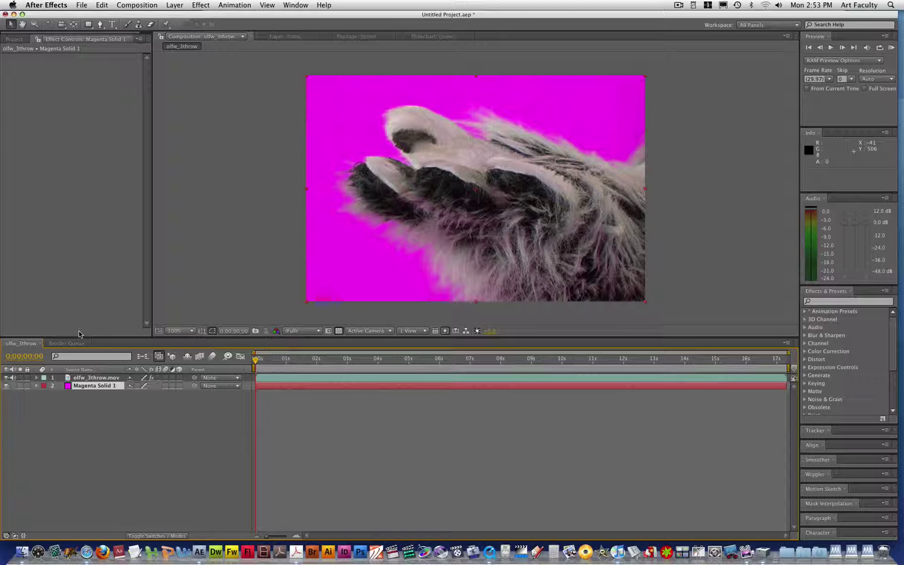
Step: Lower Keylight's Screen Gain to about 65 and Screen Balance to 24 on olfw_3throw.mov, with the magenta solid shown behind it
left_click(105, 380)
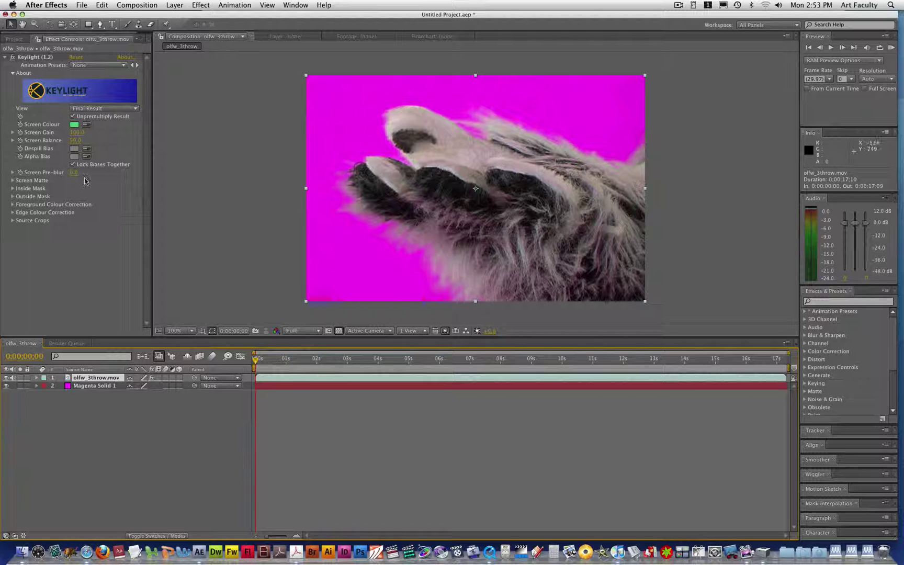
left_click_drag(80, 135, 67, 133)
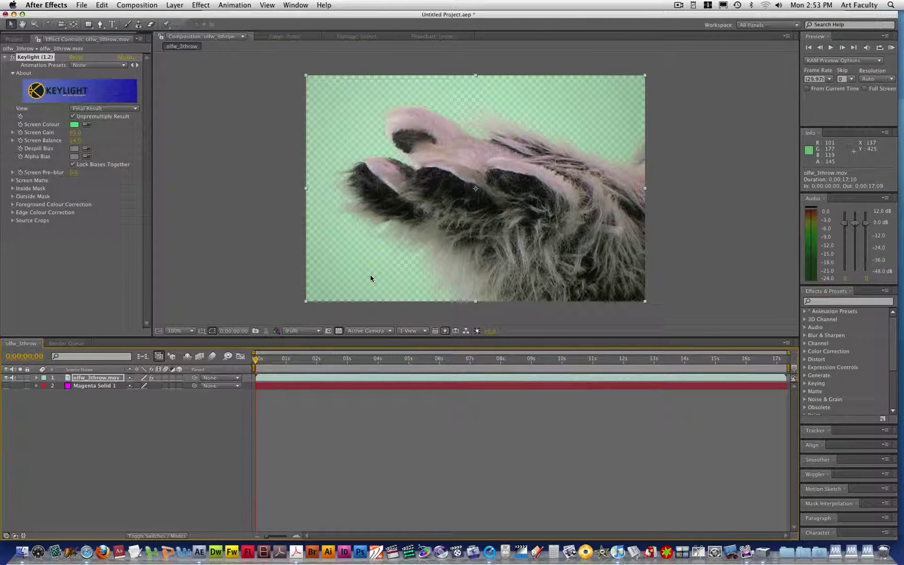
left_click(6, 386)
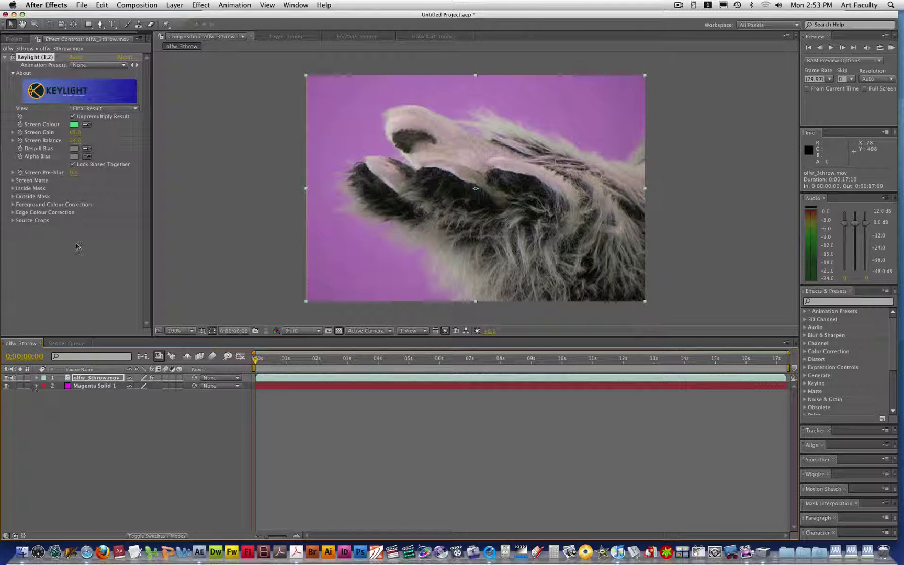
Step: Try sampling the backdrop in the composition as Keylight's Despill Bias colour, and undo it
left_click(85, 152)
left_click(324, 172)
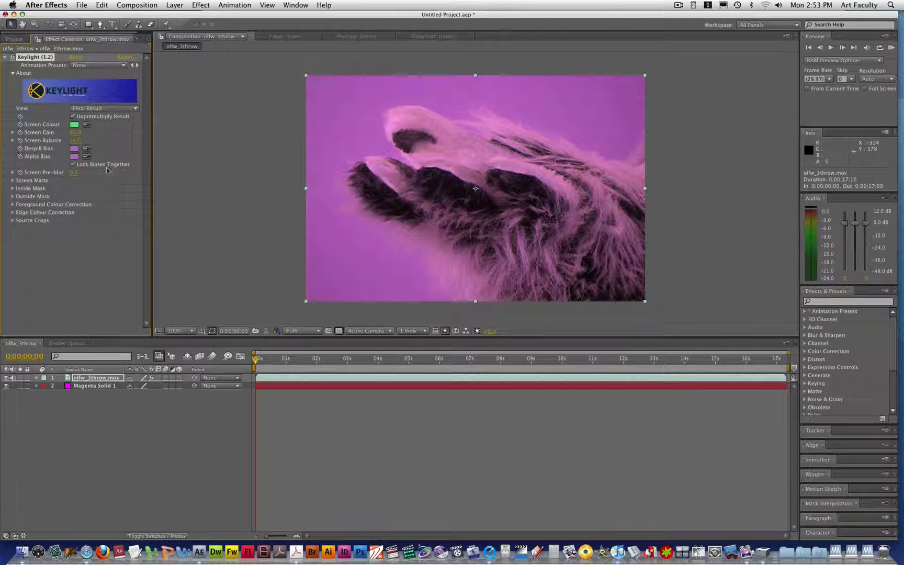
key("super+z")
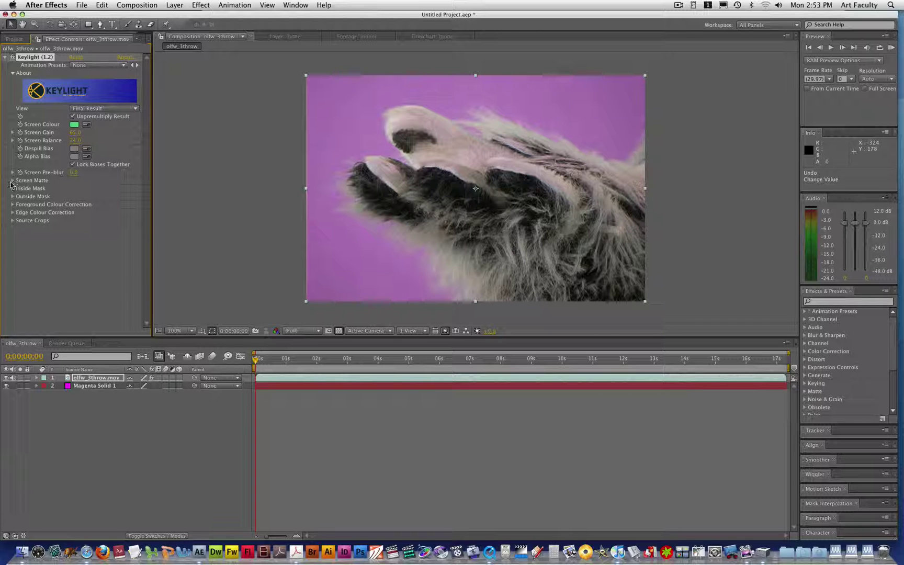
Step: Expand Keylight's Screen Matte settings and raise Clip Black to about 58
left_click(13, 180)
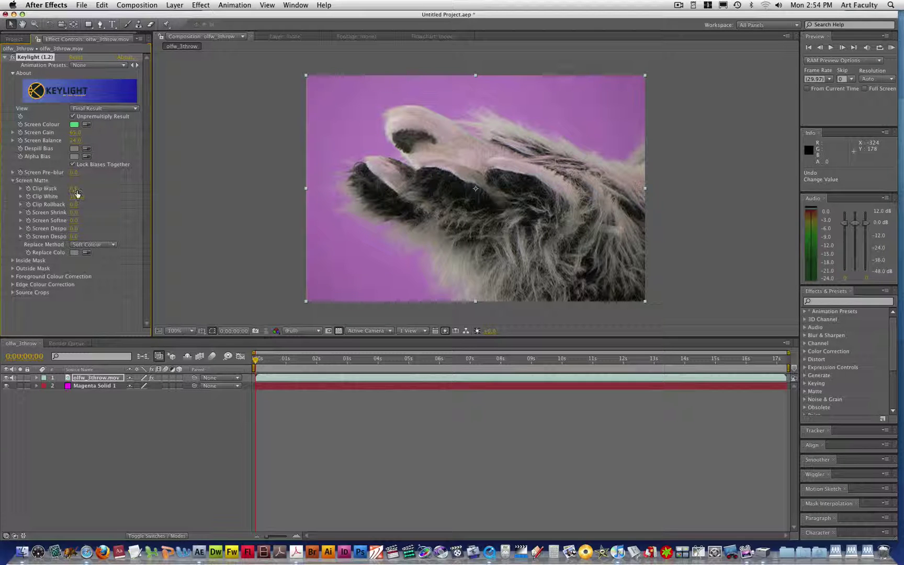
mouse_move(81, 190)
left_mouse_down()
mouse_move(123, 188)
mouse_move(90, 187)
left_mouse_up()
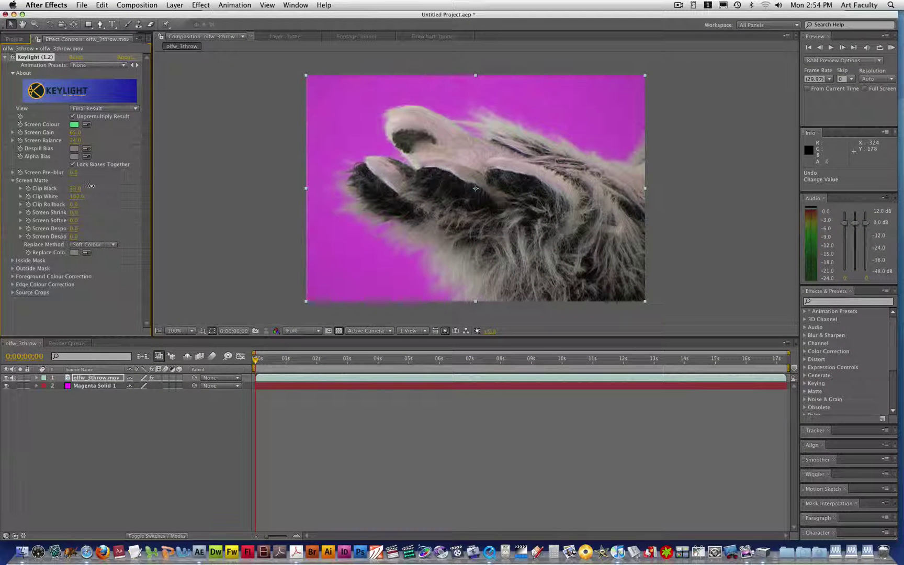
left_click_drag(93, 185, 231, 184)
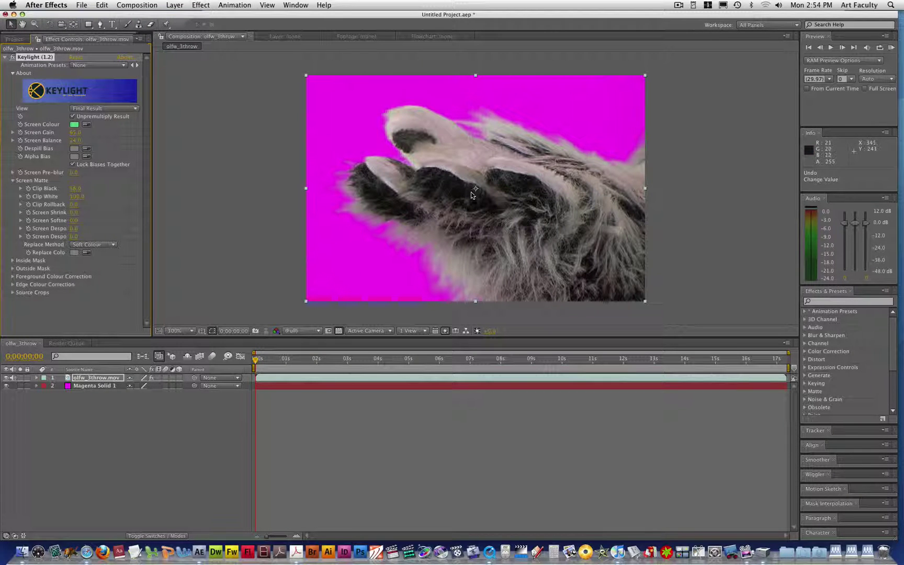
Step: Hide the magenta solid and refine the screen matte with Clip Black at about 94 and Clip White at about 98
left_click(6, 386)
left_click(6, 386)
left_click(6, 386)
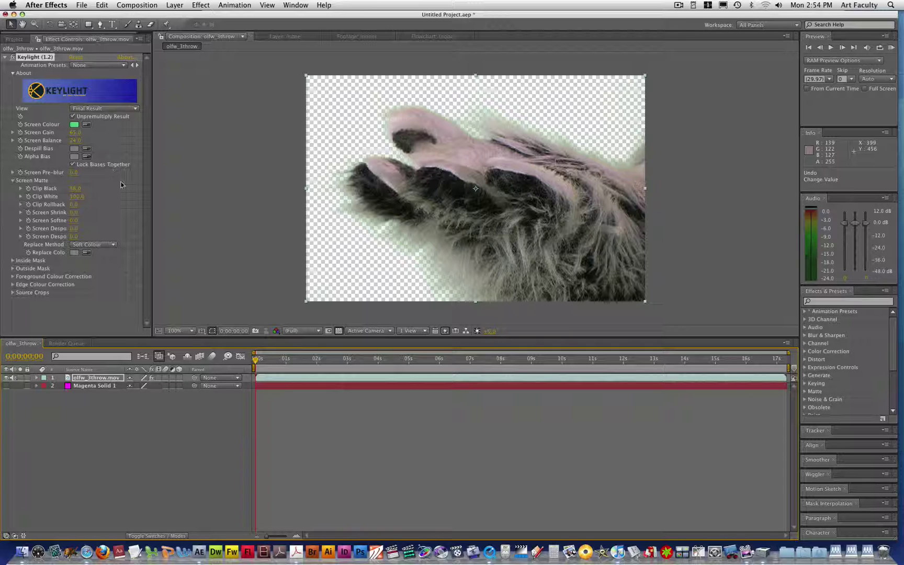
left_click_drag(71, 189, 69, 217)
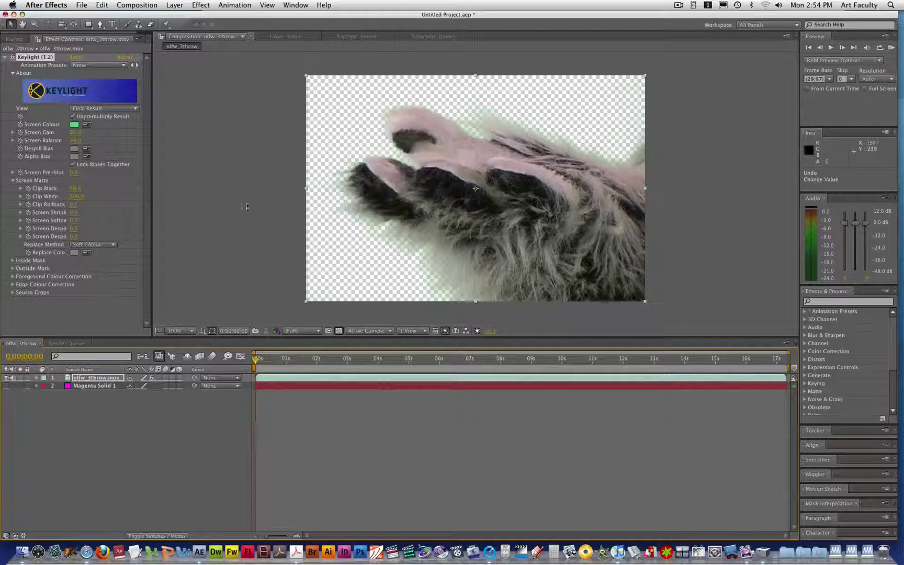
mouse_move(75, 196)
left_mouse_down()
mouse_move(94, 199)
mouse_move(89, 187)
left_mouse_up()
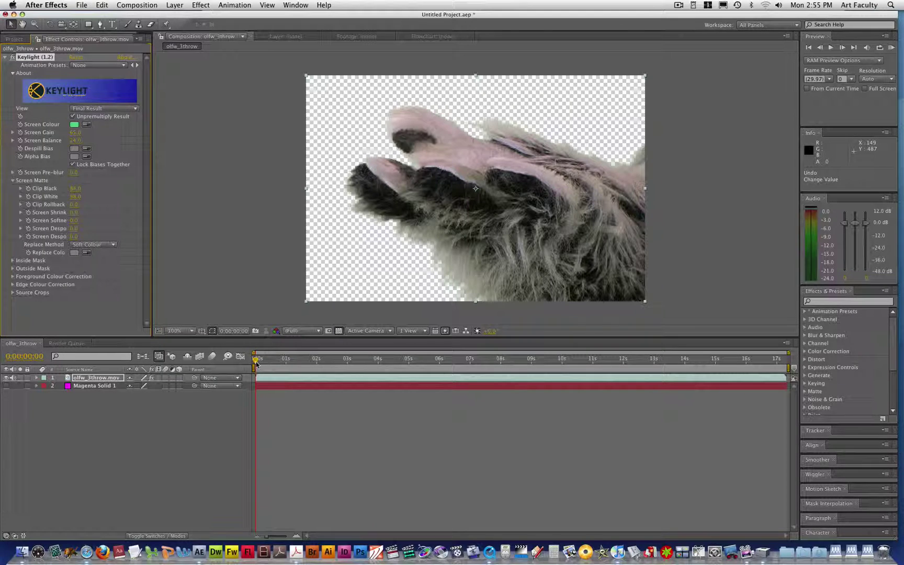
Step: Enable keyframing for Clip Black at 0;00;12;15 and lower its value there
left_click_drag(255, 361, 637, 347)
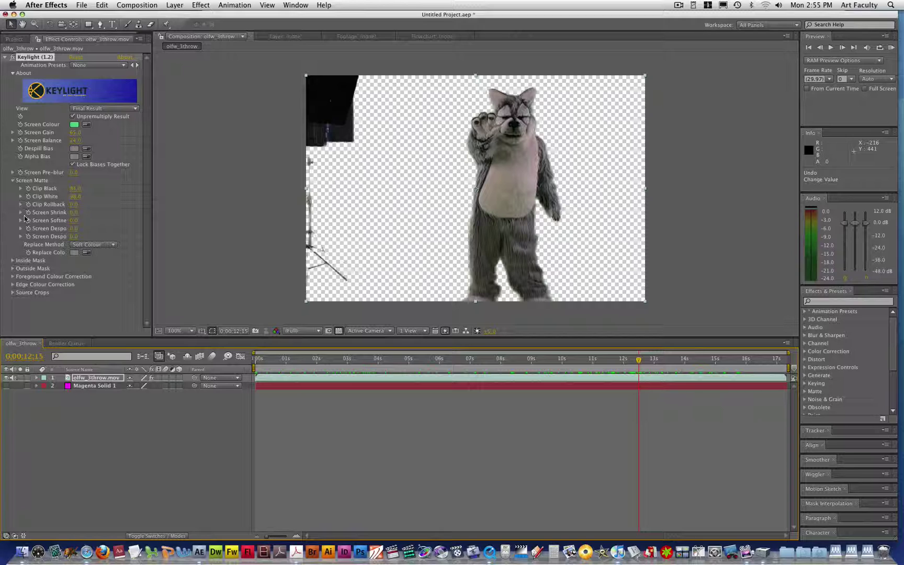
left_click(29, 189)
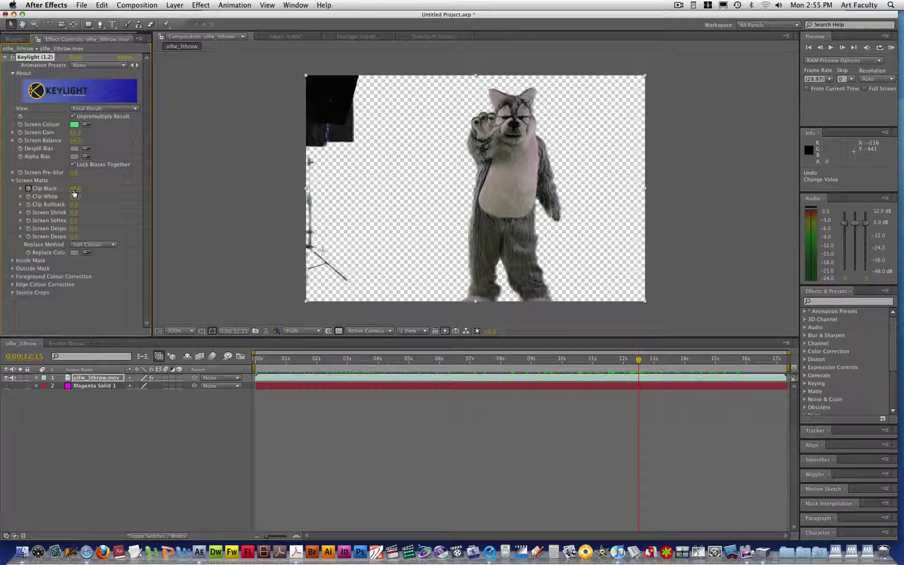
mouse_move(75, 189)
left_mouse_down()
mouse_move(83, 188)
mouse_move(72, 189)
left_mouse_up()
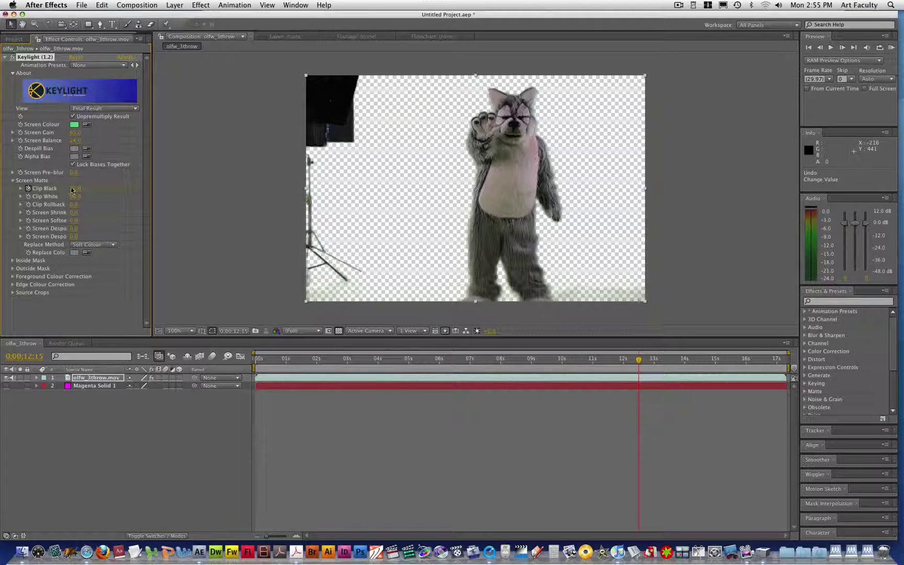
Step: Scrub and play through the keyed clip to check the matte across its duration
left_click_drag(639, 366, 328, 359)
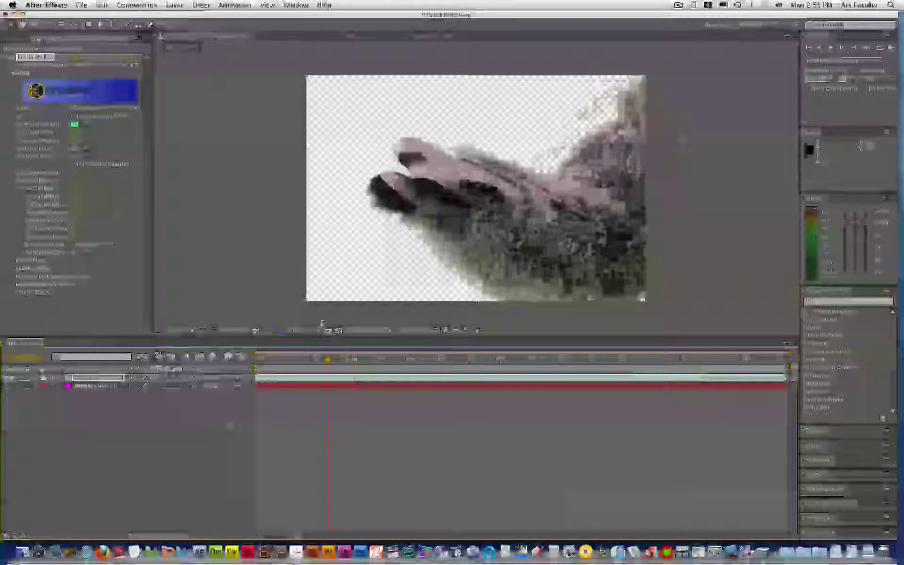
key("space")
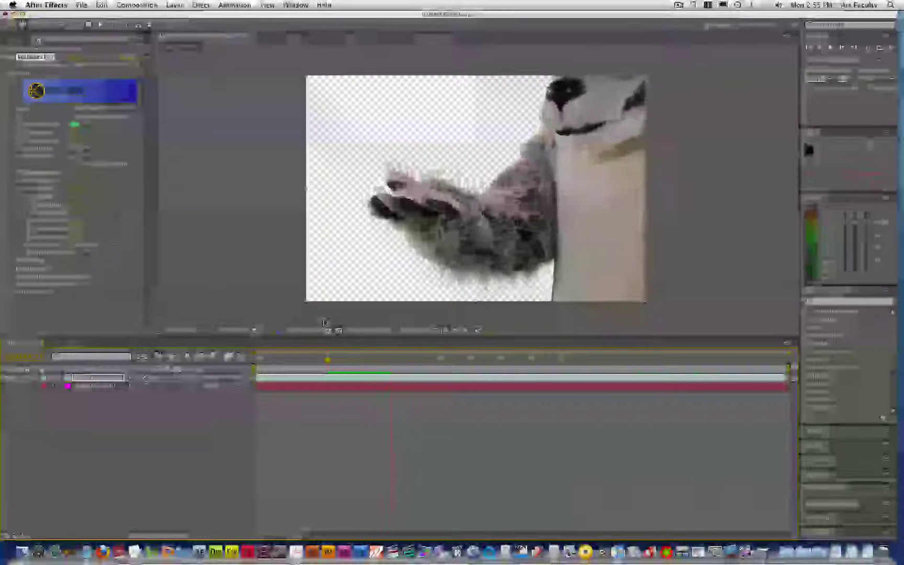
left_click_drag(406, 380, 635, 381)
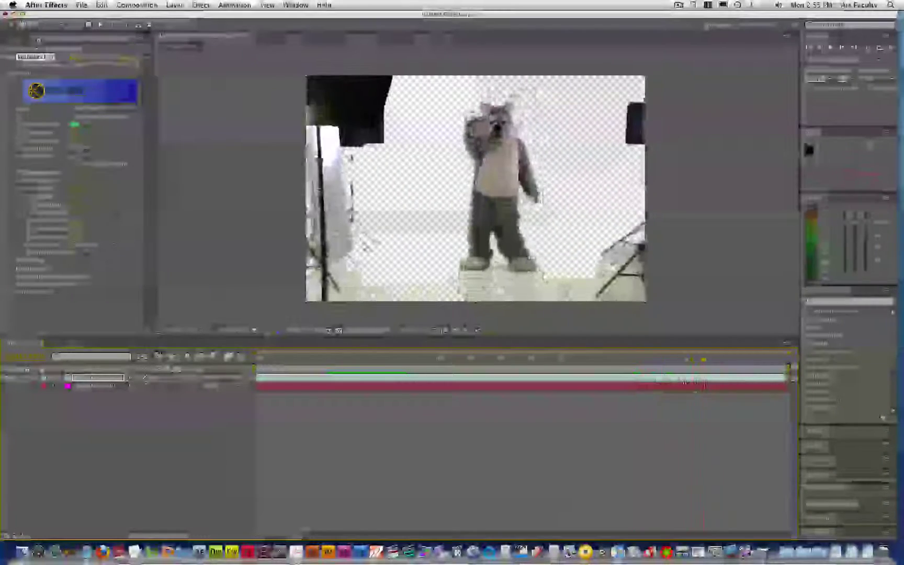
left_click(705, 361)
key("space")
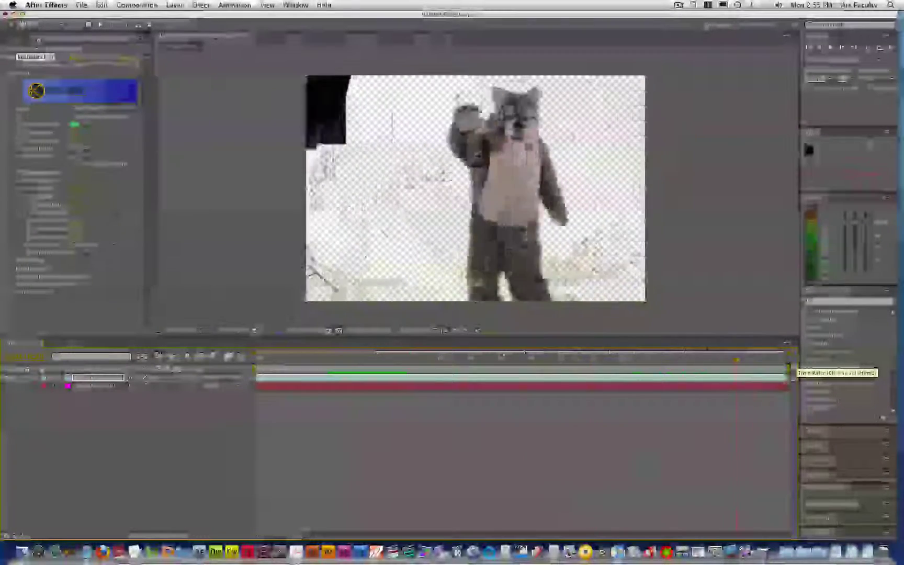
key("space")
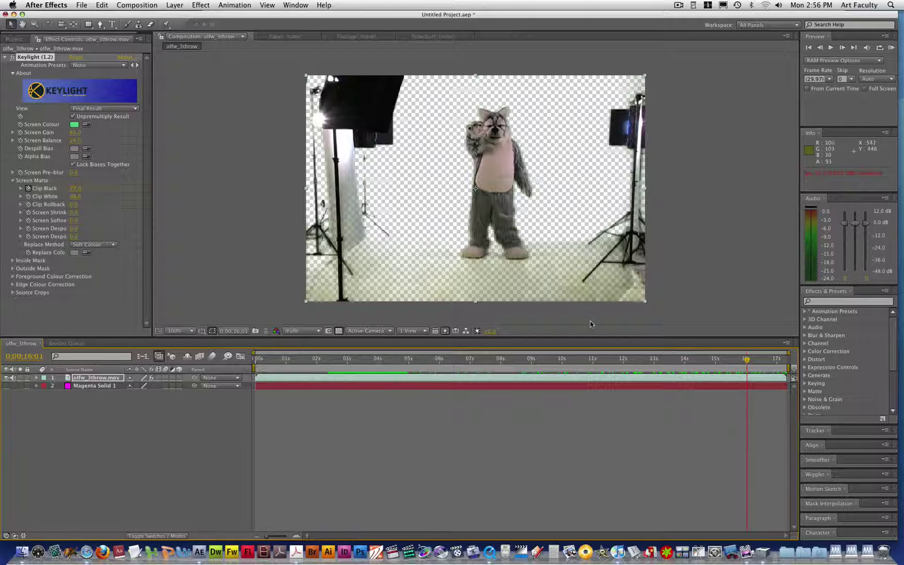
Step: At the last frame, 0;00;17;09, draw a closed RotoBezier mask loosely around the wolf character on the olfw_3throw.mov layer
left_click_drag(747, 359, 788, 363)
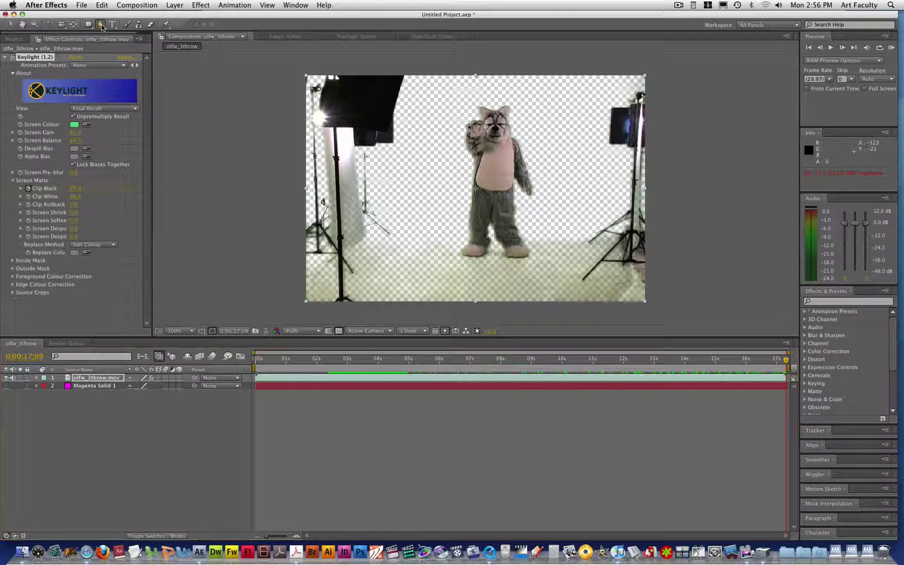
left_click(101, 26)
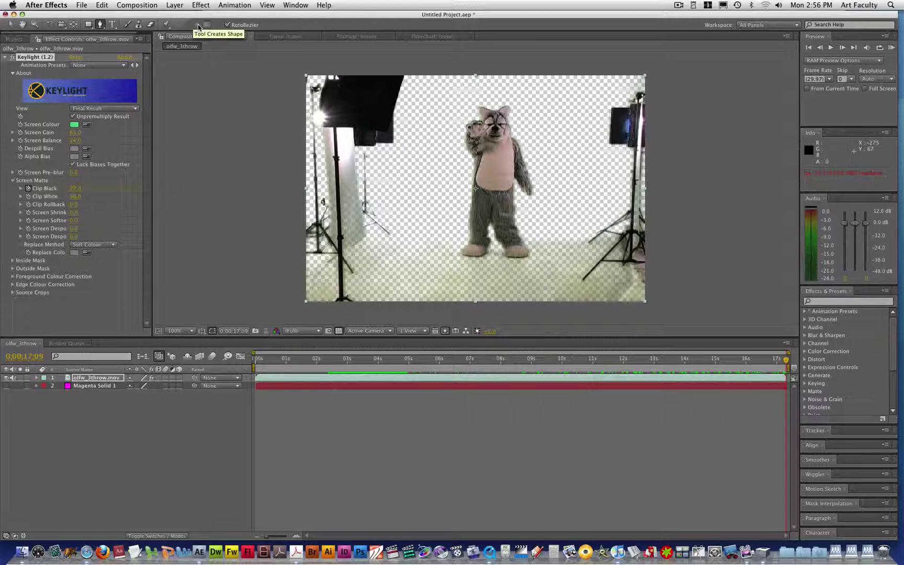
left_click(477, 96)
left_click(443, 161)
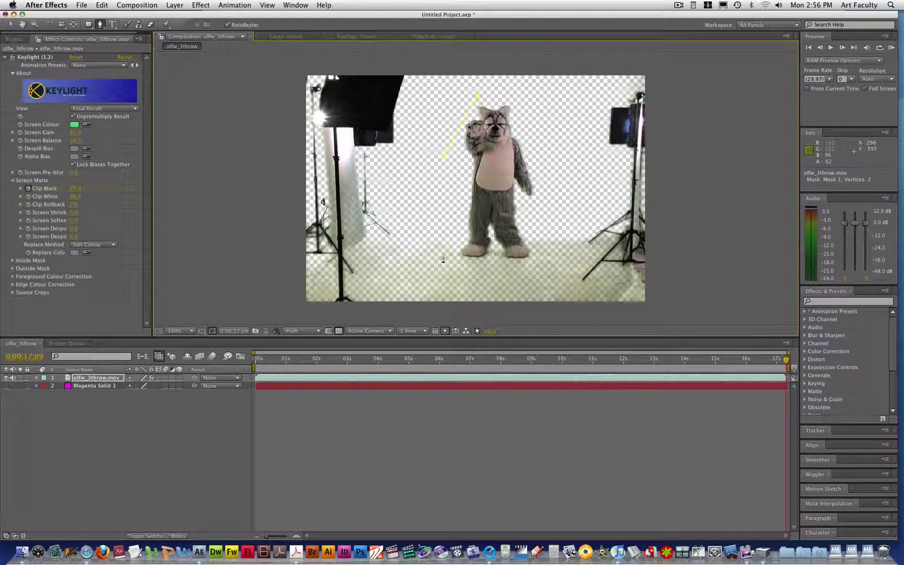
left_click(501, 283)
left_click(565, 228)
left_click(553, 141)
left_click(515, 96)
left_click(37, 378)
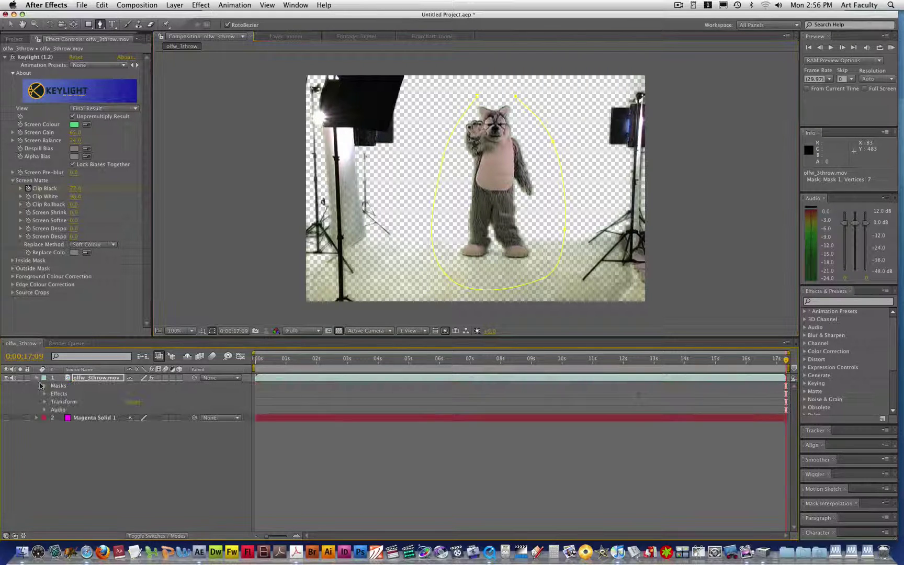
left_click(478, 97)
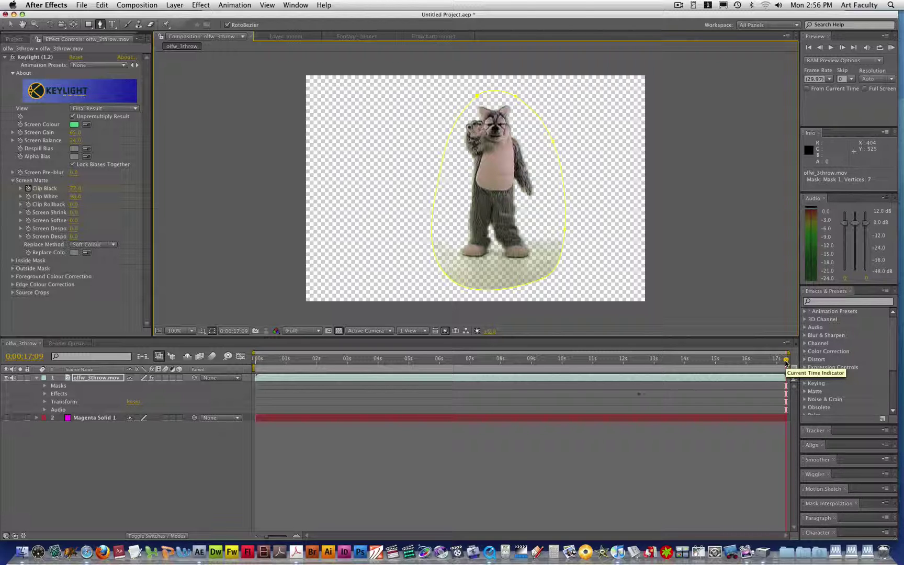
Step: Enable keyframing for Mask 1's Mask Path at 0;00;00;00
left_click_drag(786, 365, 236, 371)
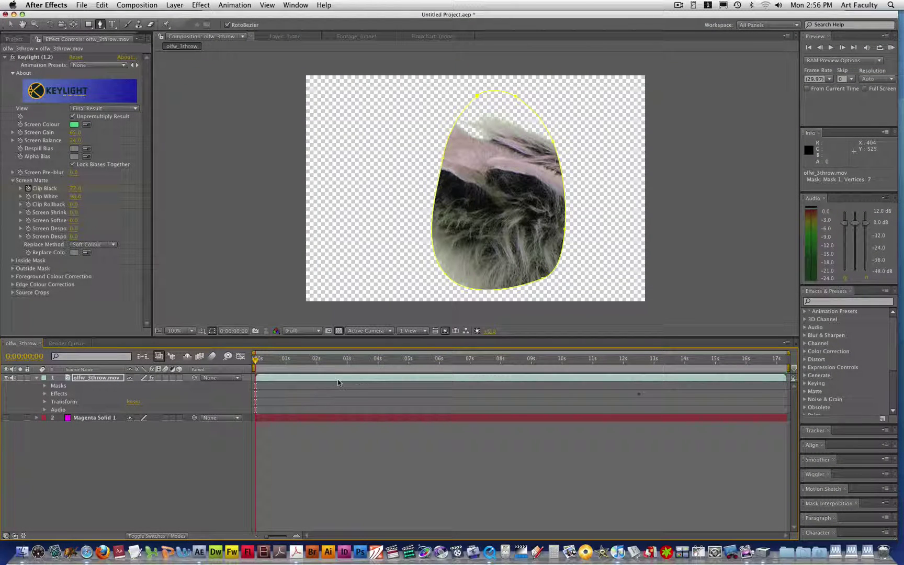
key("space")
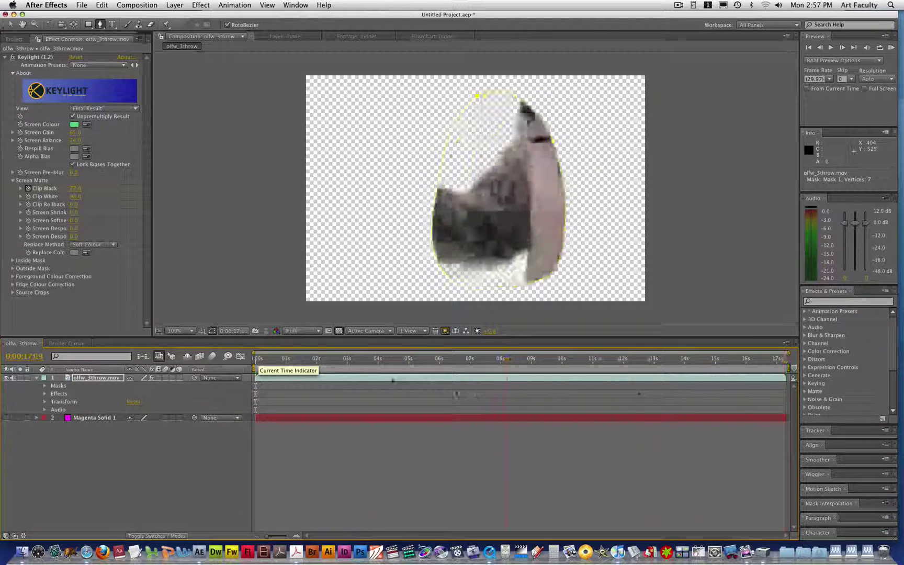
key("space")
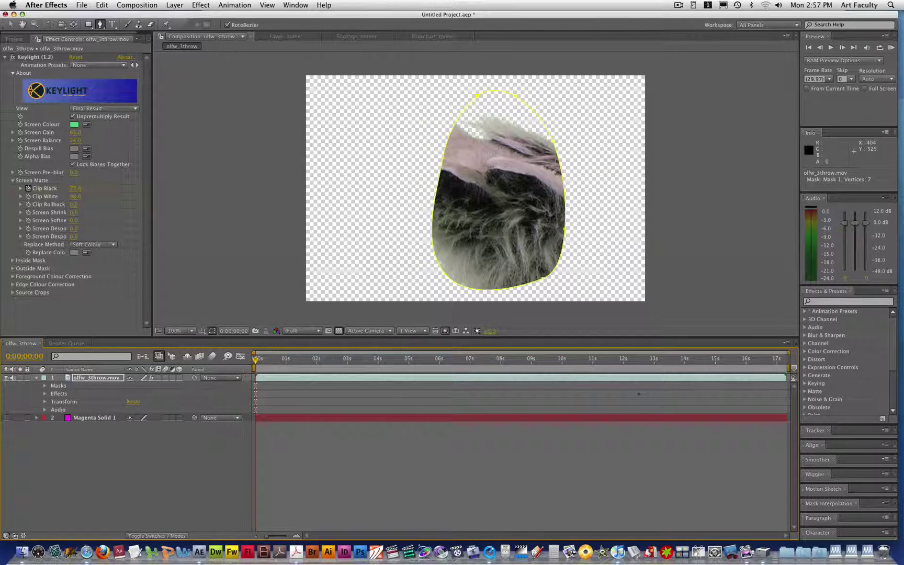
left_click(45, 386)
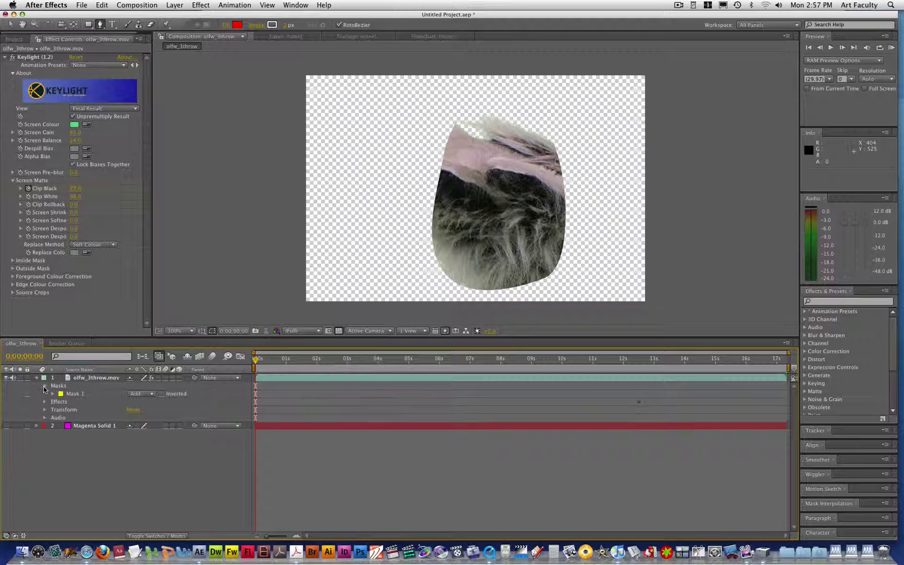
left_click(53, 394)
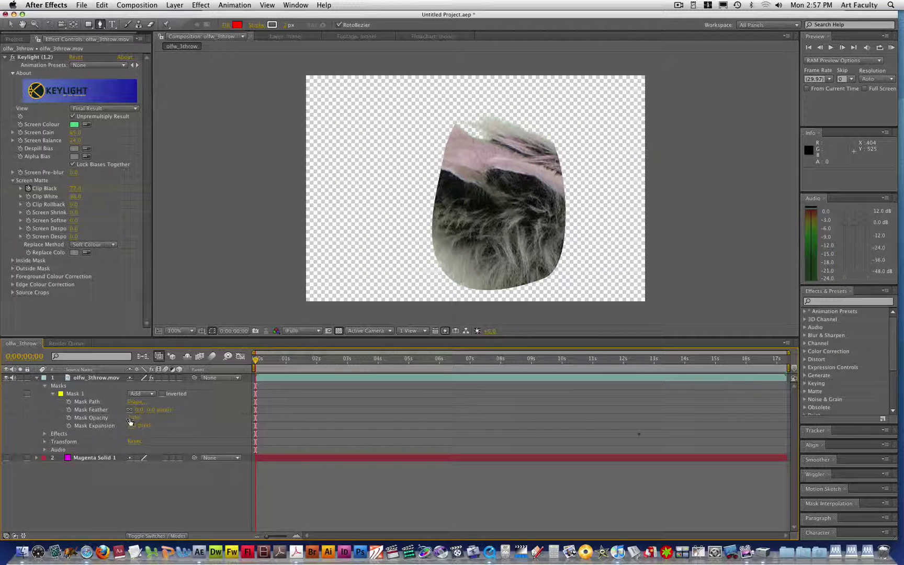
mouse_move(131, 422)
left_mouse_down()
mouse_move(105, 423)
mouse_move(147, 426)
left_mouse_up()
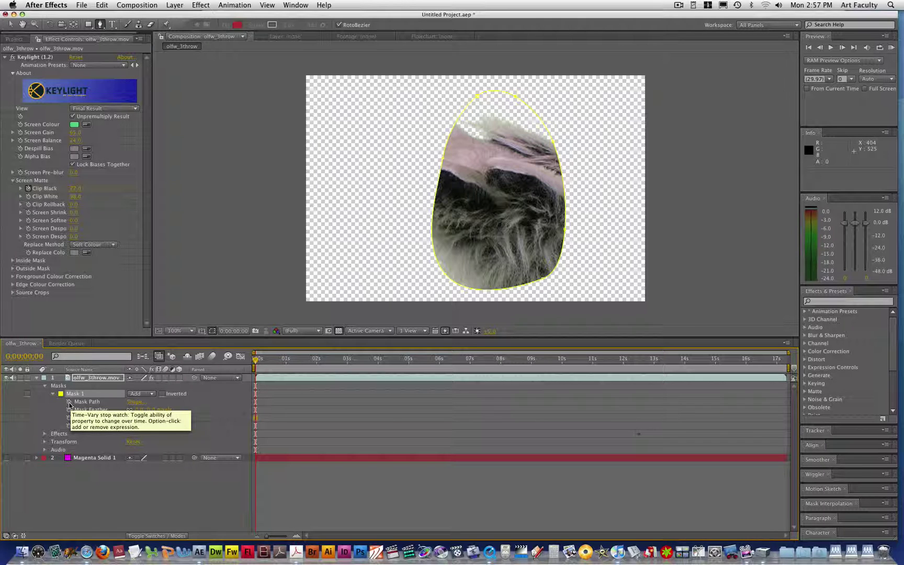
left_click(69, 402)
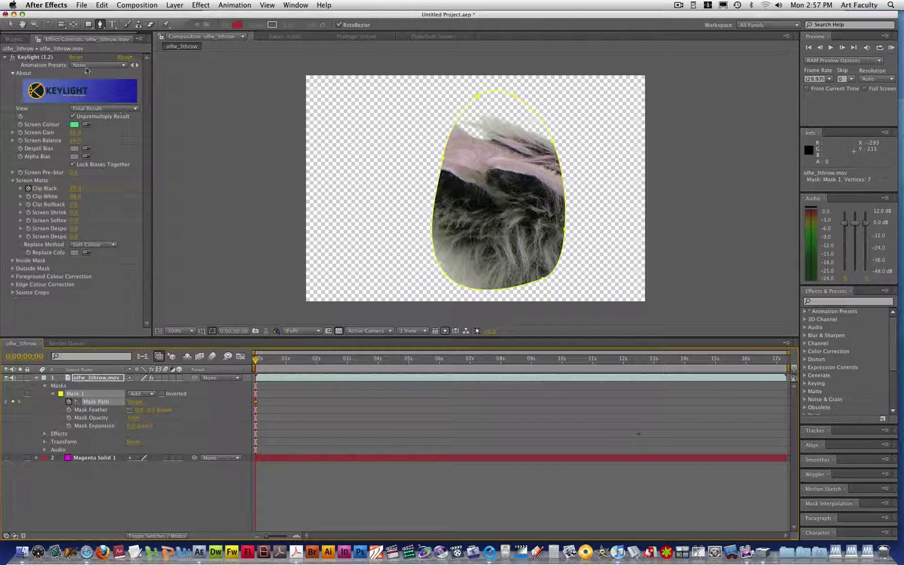
Step: Reshape Mask 1 at 0;00;00;00 by moving its vertices outward so it encloses the whole paw and forearm
left_click(11, 24)
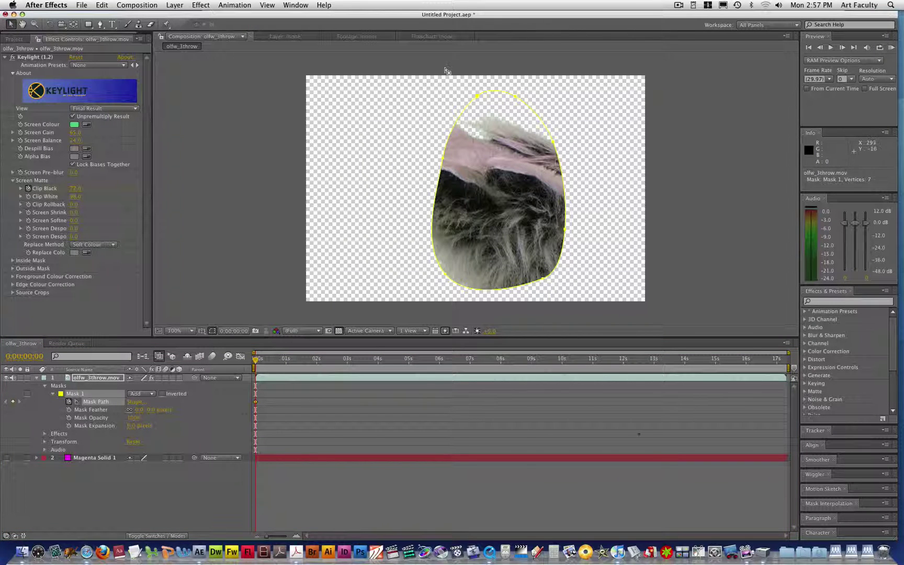
left_click(463, 86)
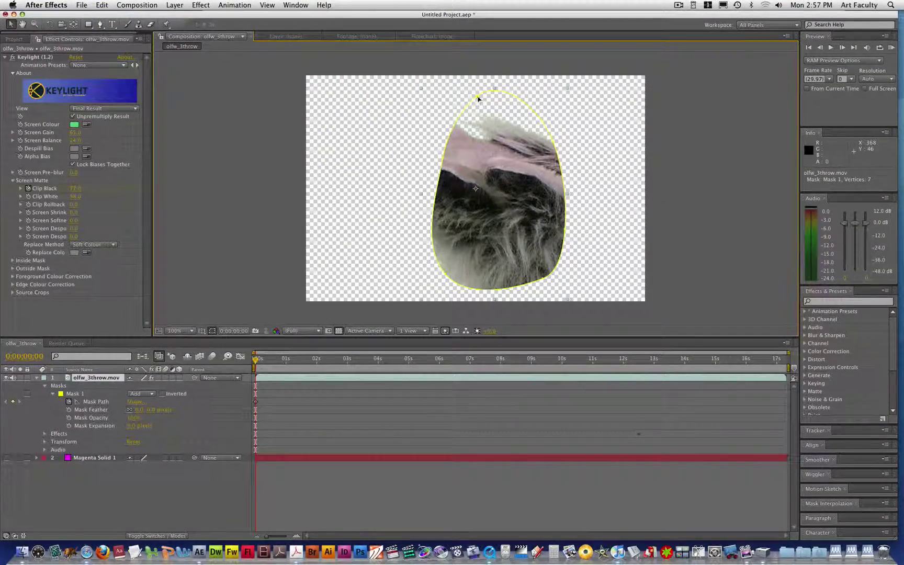
left_click(478, 99)
left_click_drag(457, 92, 425, 79)
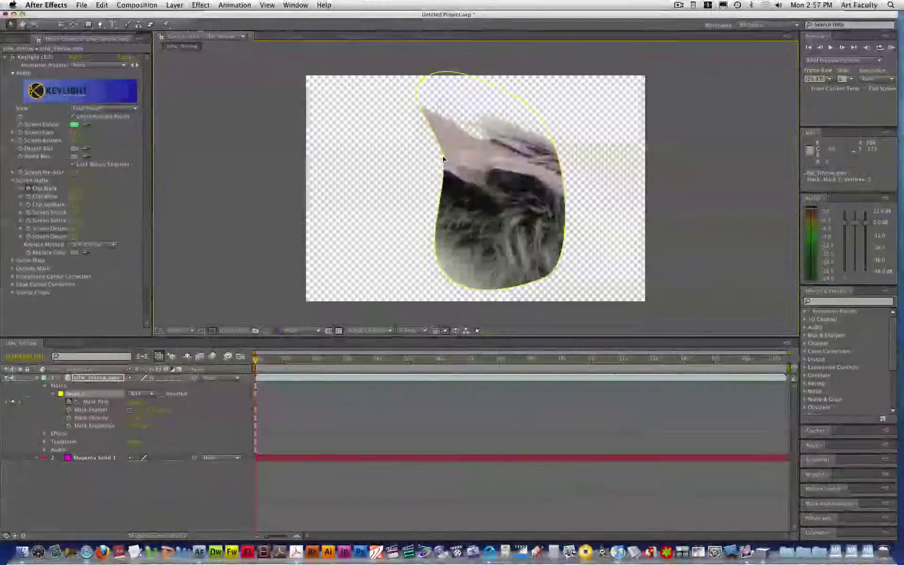
left_click_drag(443, 159, 400, 157)
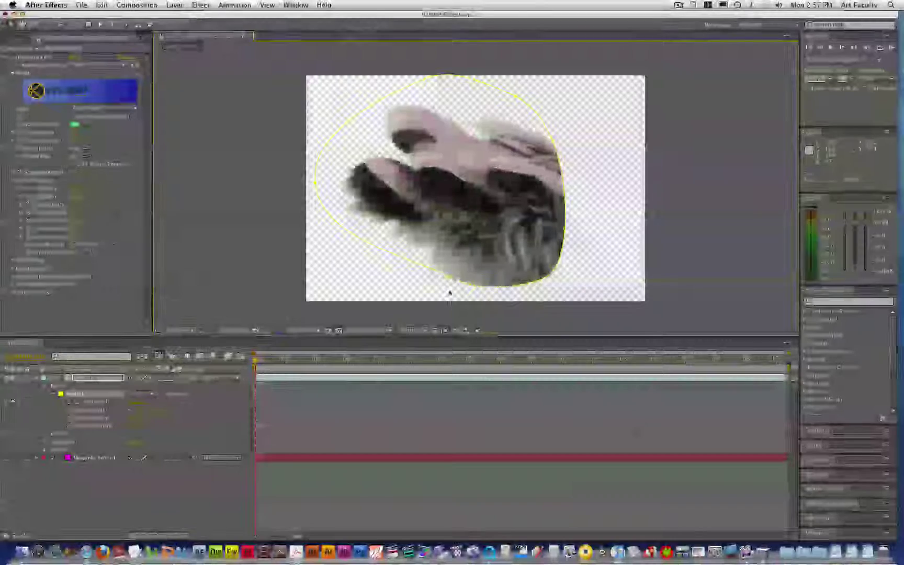
left_click_drag(448, 284, 448, 307)
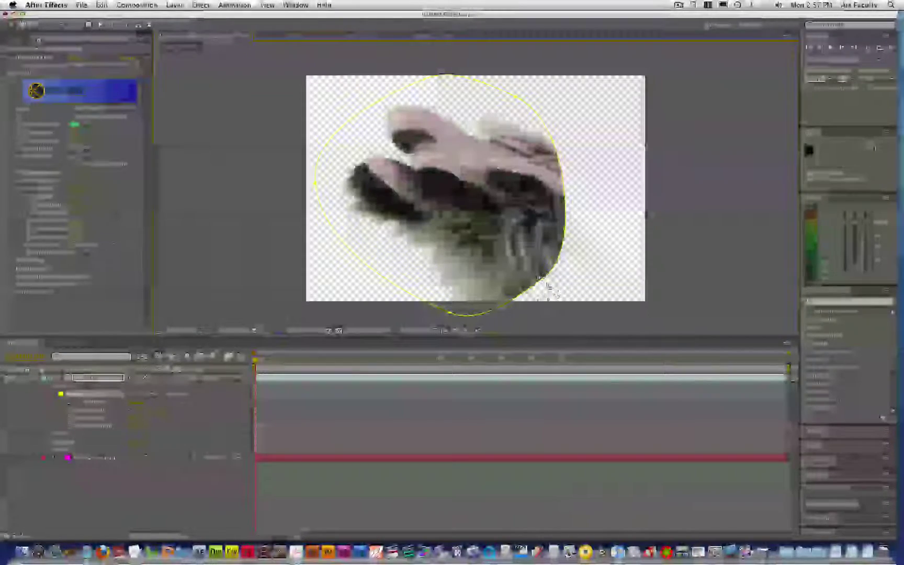
left_click_drag(547, 287, 647, 311)
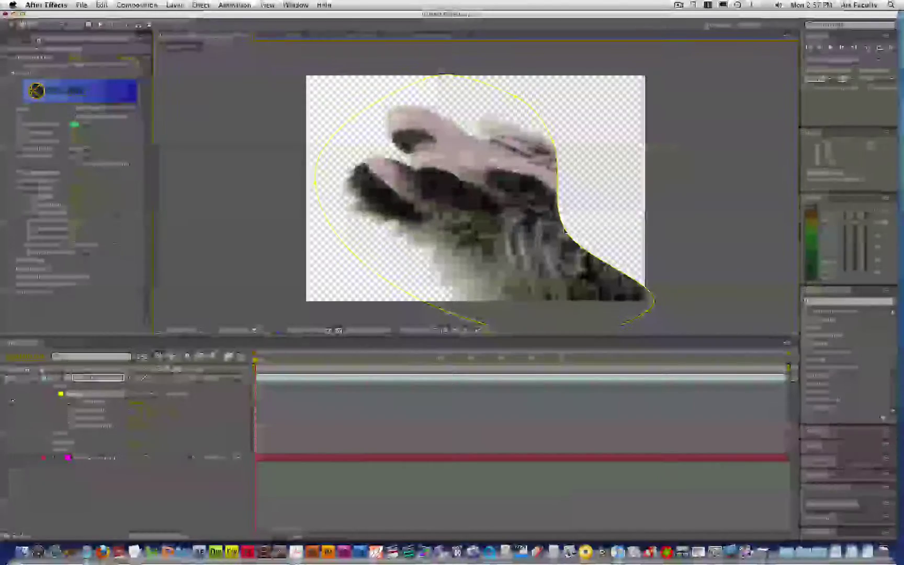
left_click_drag(647, 261, 673, 185)
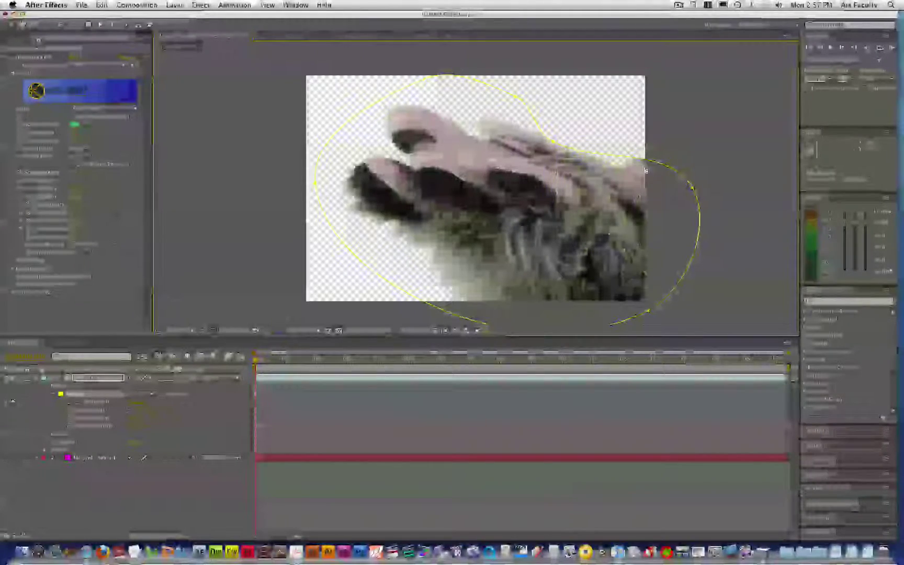
left_click_drag(552, 141, 648, 96)
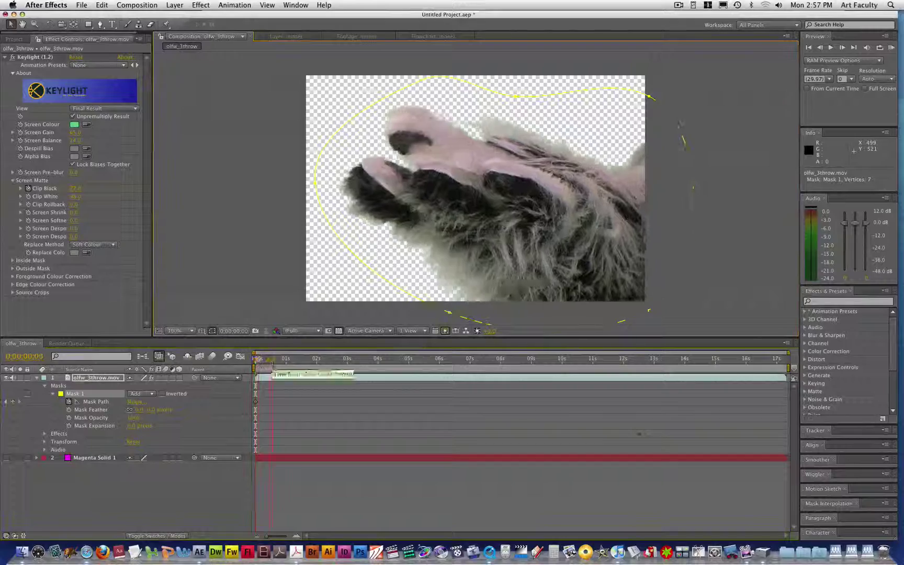
Step: At 0;00;06;07, raise Mask 1's upper vertices above the frame to include the character's whole head
left_click(273, 361)
left_click_drag(272, 361, 449, 358)
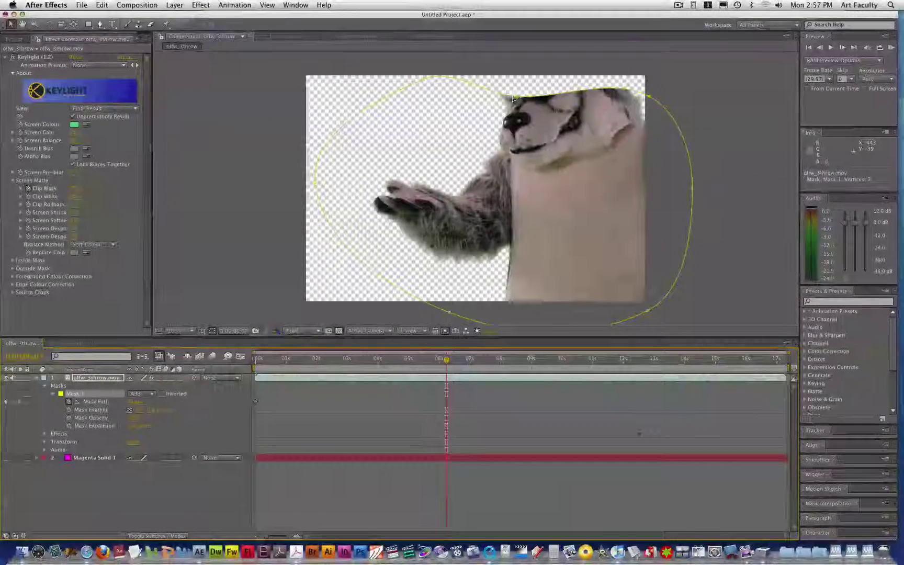
left_click_drag(517, 97, 517, 60)
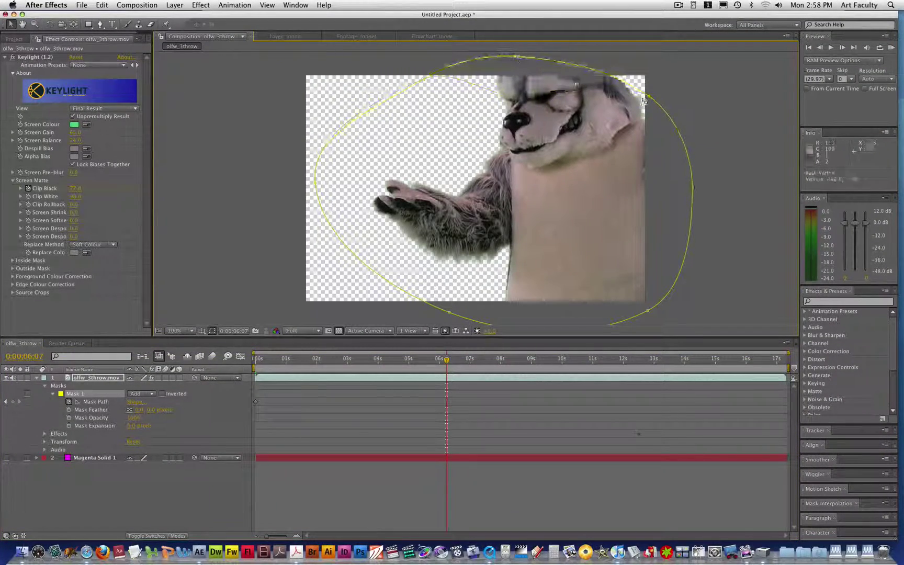
left_click_drag(648, 96, 659, 68)
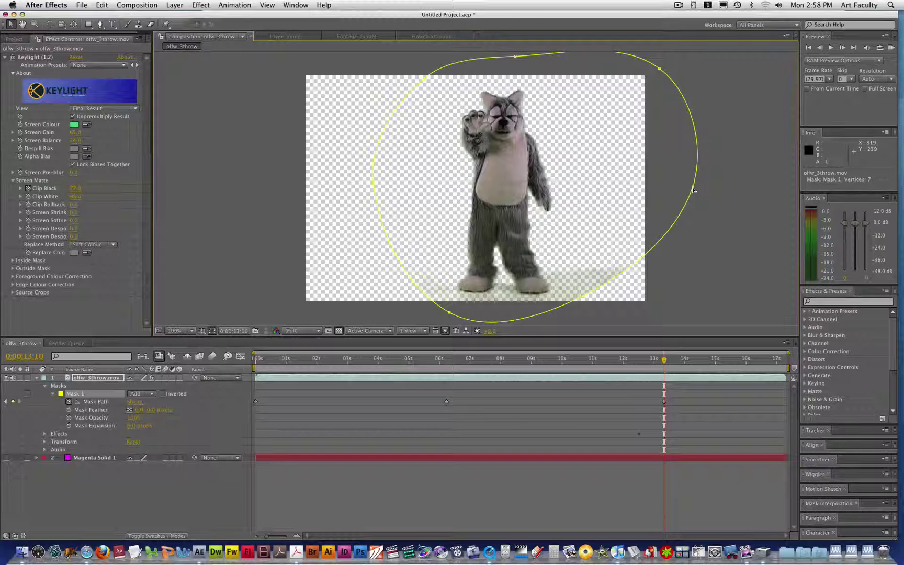
Step: Tighten Mask 1 around the character at 0;00;13;10 and again at 0;00;17;09, excluding the light stands and surrounding floor
left_click_drag(692, 188, 587, 215)
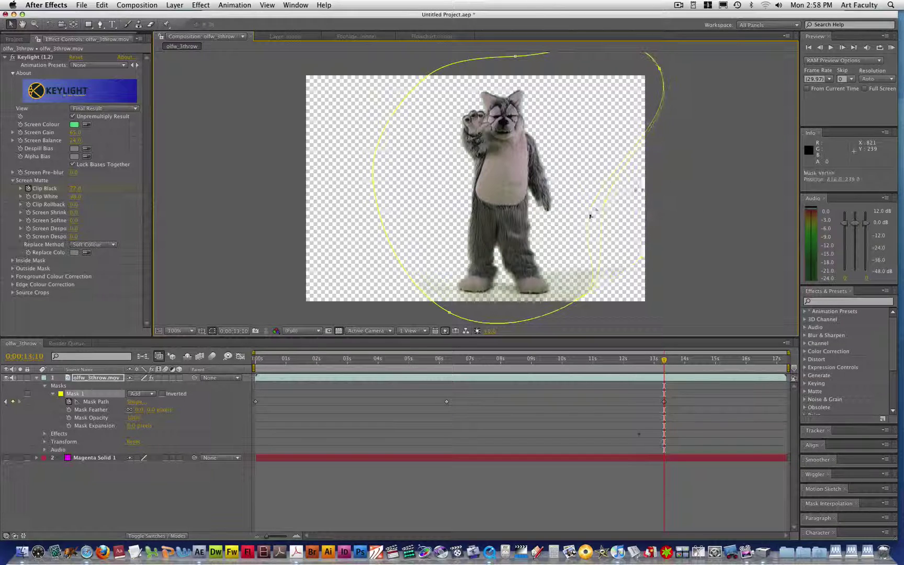
left_click_drag(659, 71, 587, 116)
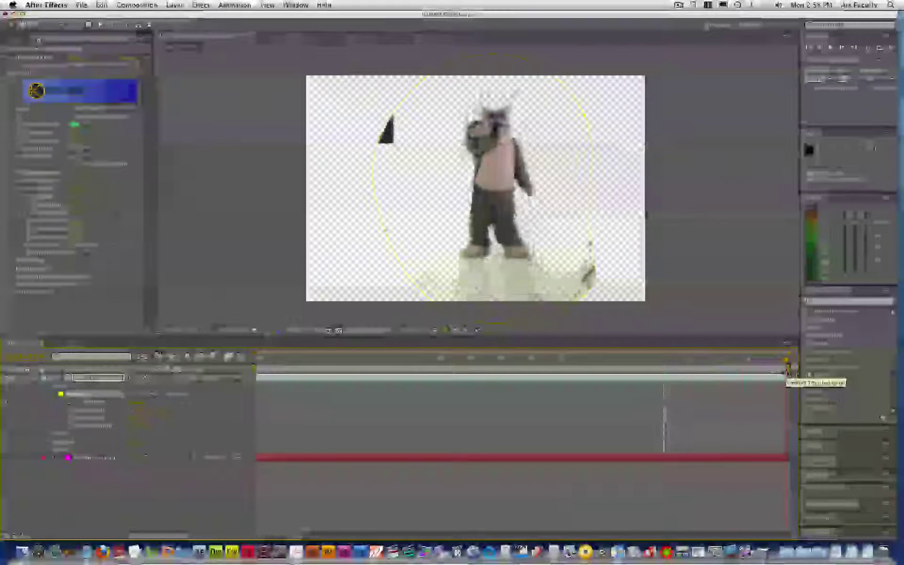
left_click(786, 359)
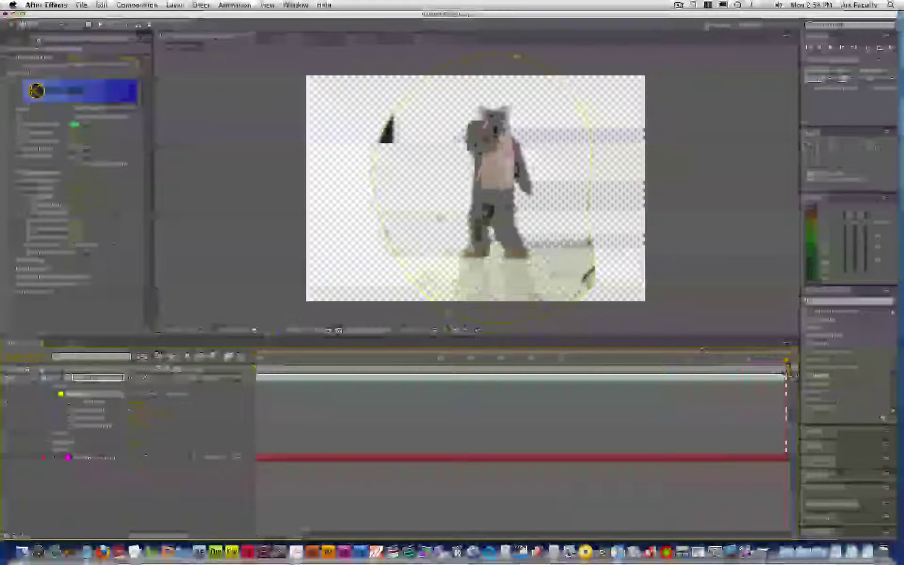
left_click_drag(374, 173, 417, 185)
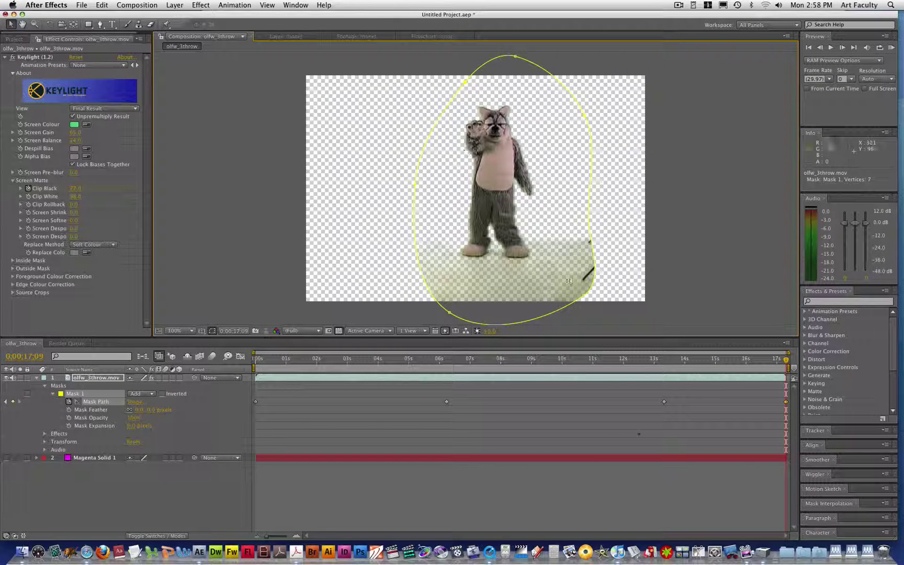
left_click_drag(571, 306, 547, 269)
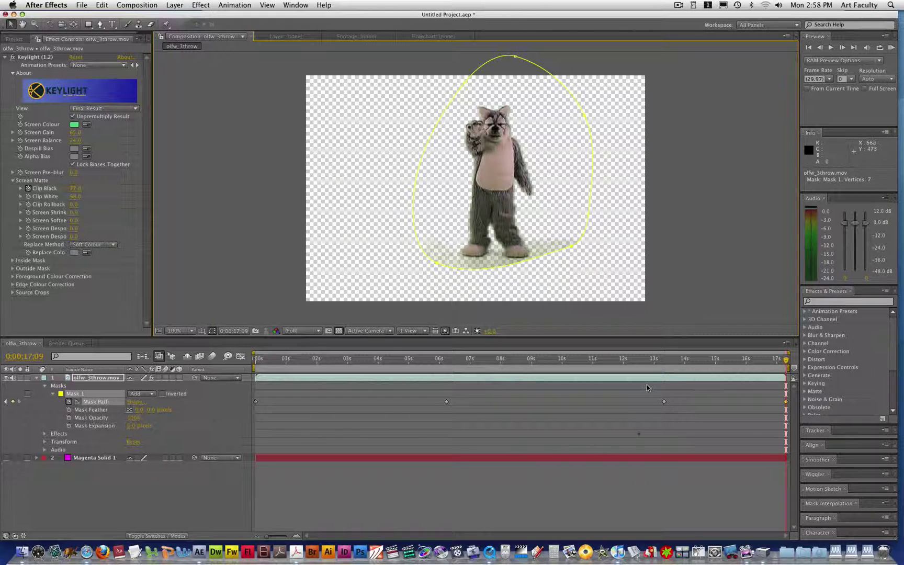
Step: Preview the animated mask and extend its lower vertex outward at about 11 seconds to include the character's tail
key("space")
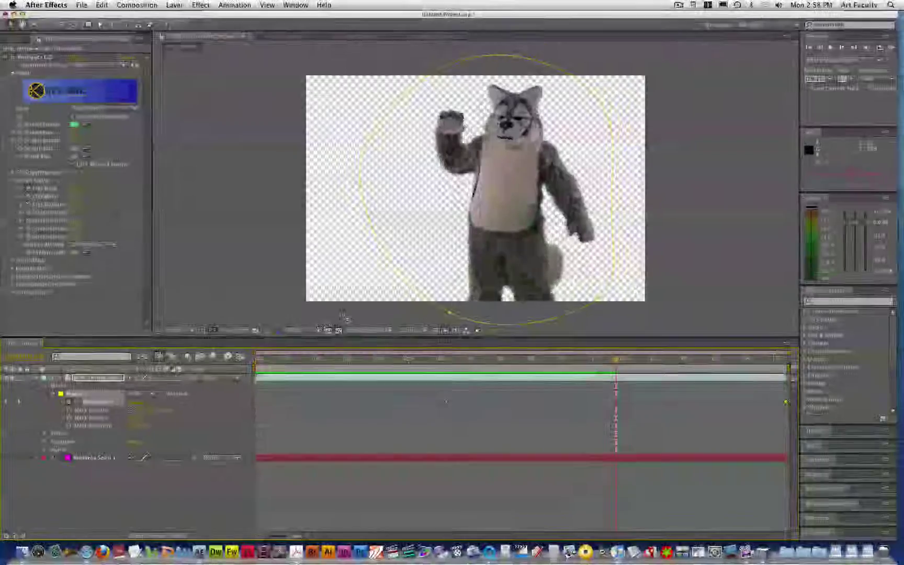
left_click_drag(610, 361, 596, 360)
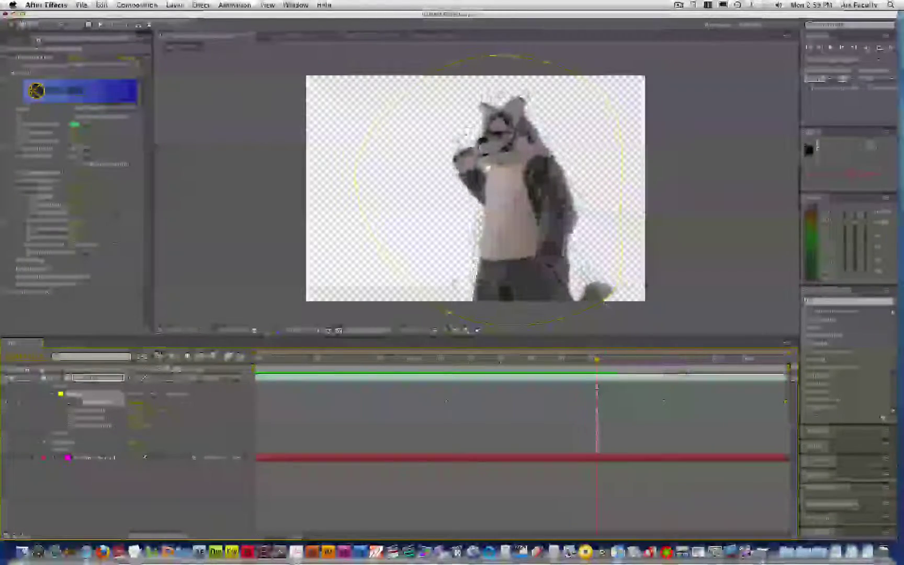
left_click_drag(610, 299, 629, 314)
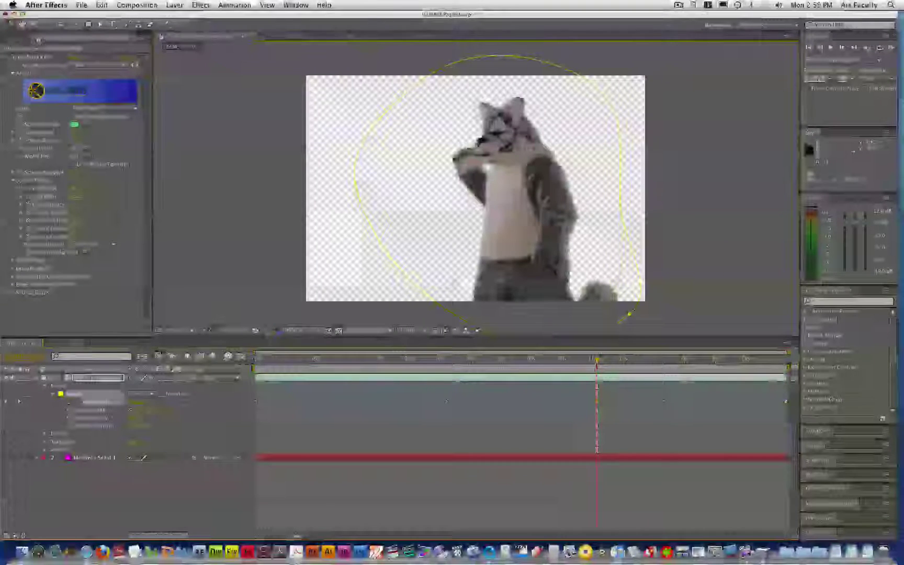
Step: Move Mask 1's upper-right vertex slightly outward at about 3 seconds and scrub through the rest of the clip
left_click(541, 366)
left_click_drag(498, 360, 349, 370)
left_click_drag(643, 79, 655, 66)
left_click_drag(343, 360, 698, 358)
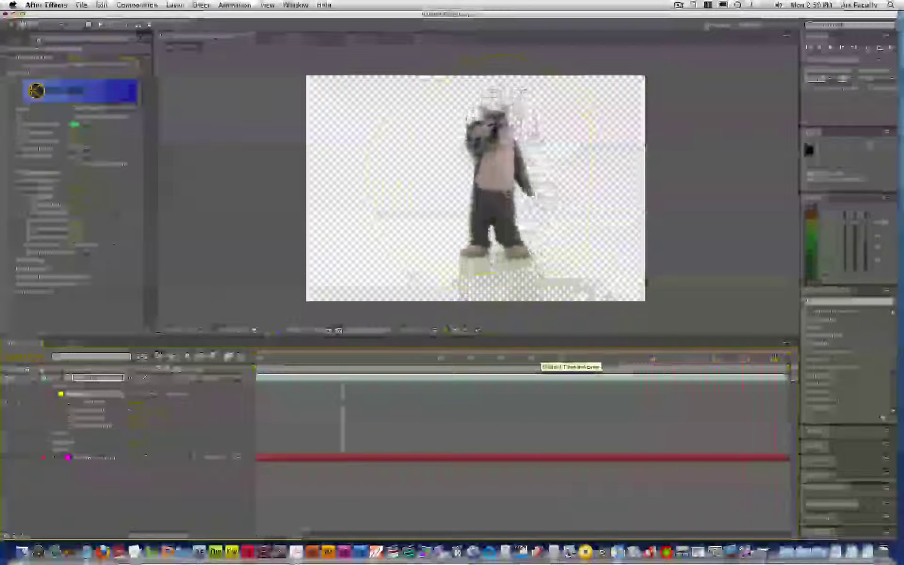